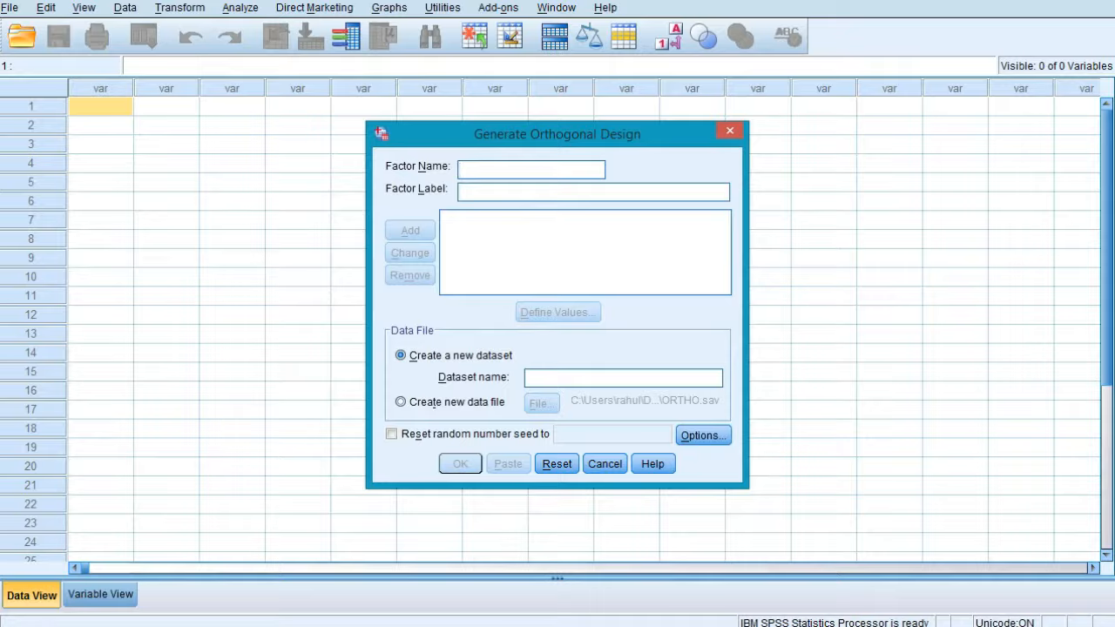
Check the first attribute name in the Word table and add a factor named Price to the orthogonal design.
key(alt+Tab)
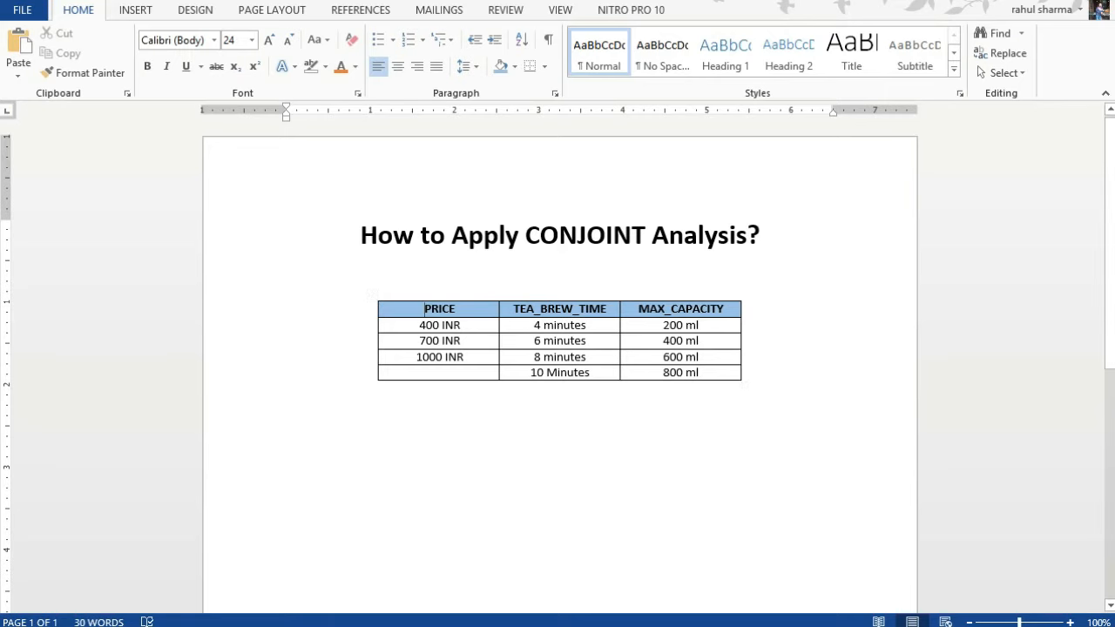
drag(423, 309, 455, 309)
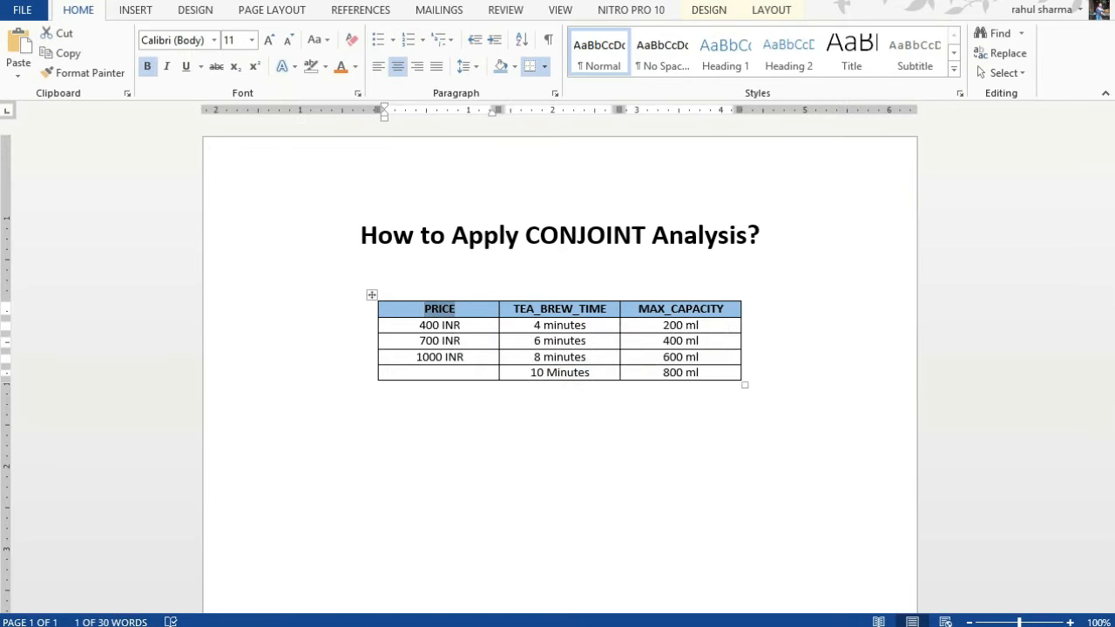
key(alt+Tab)
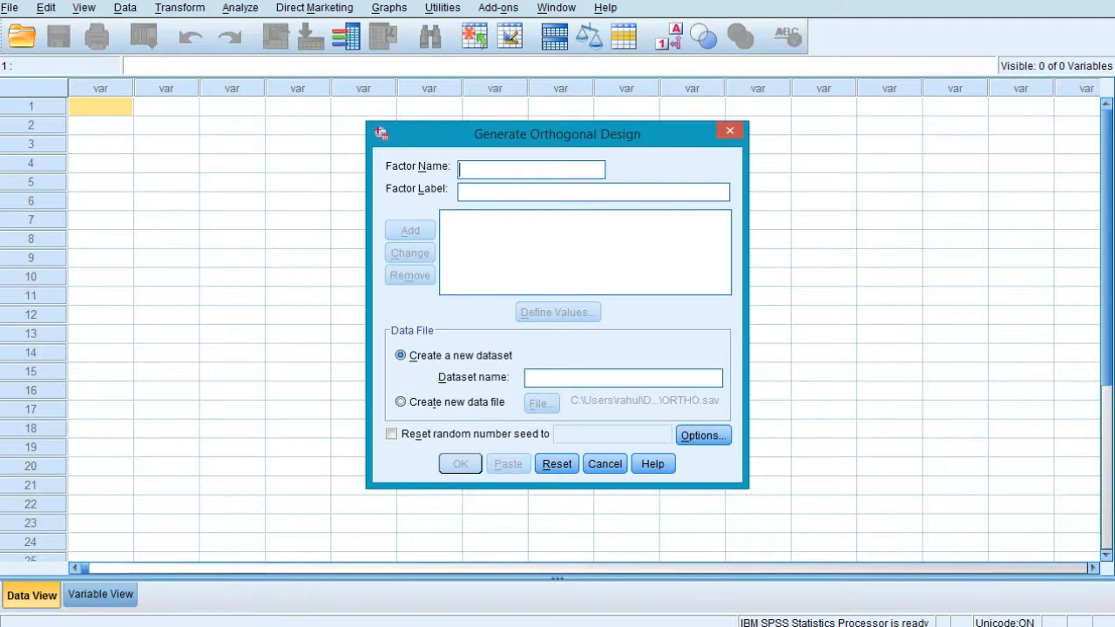
text(Price)
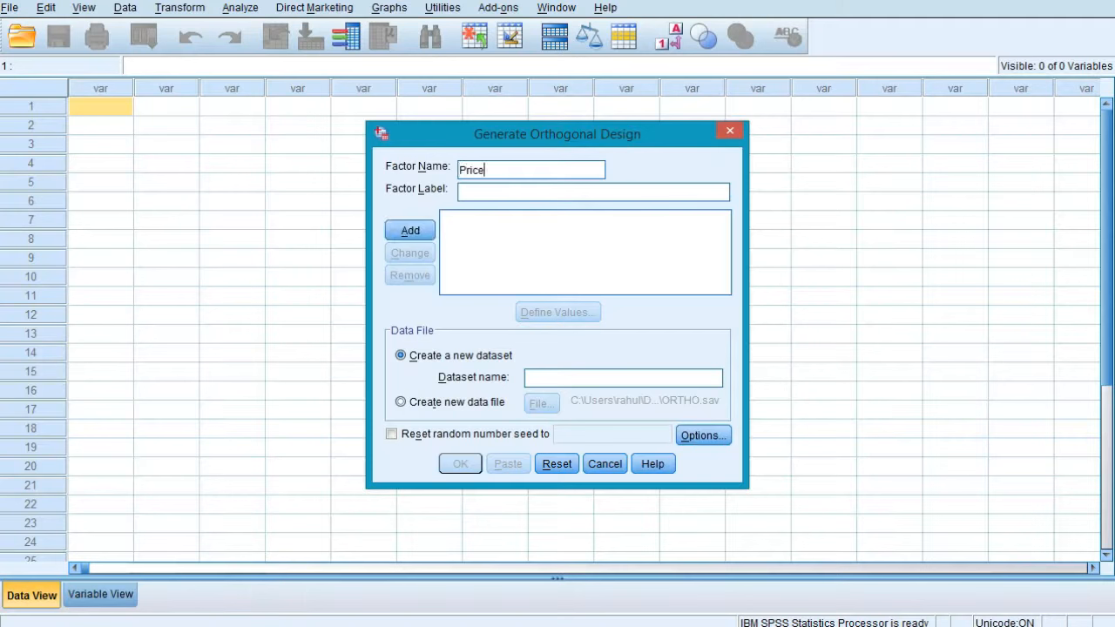
click(461, 191)
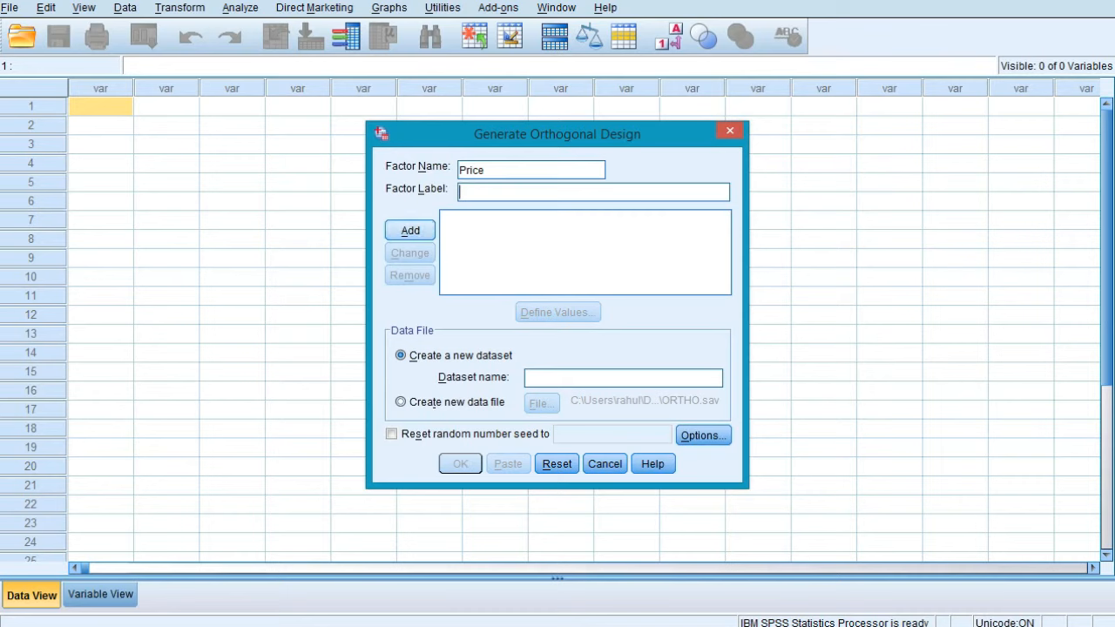
key(Return)
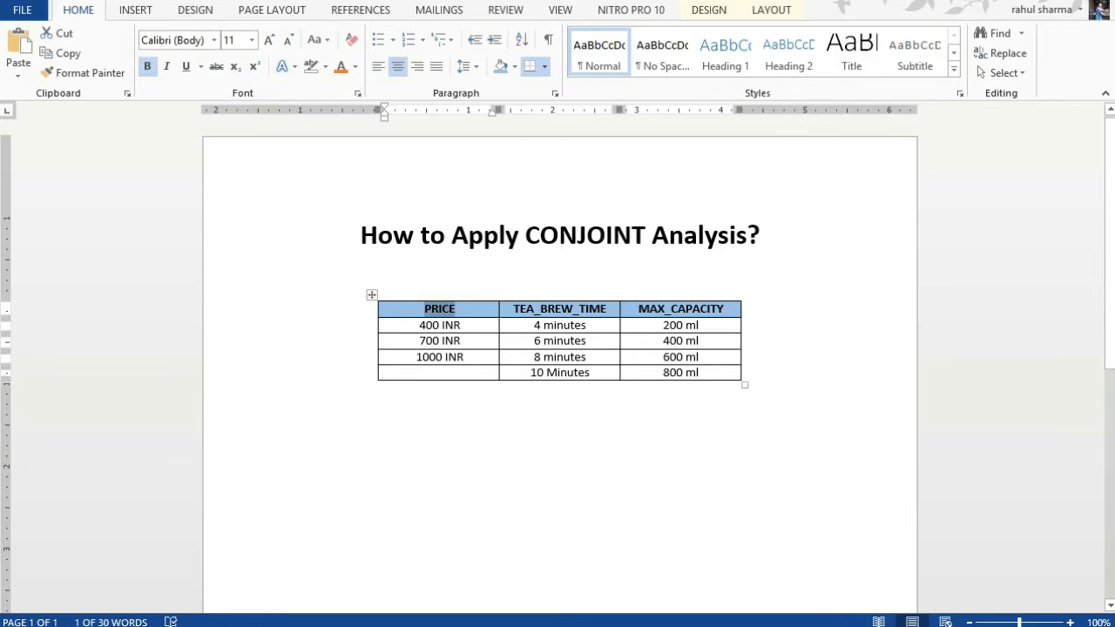
Copy the TEA_BREW_TIME heading from the Word table and add it as a factor in the SPSS orthogonal design.
drag(512, 309, 606, 309)
right_click(596, 309)
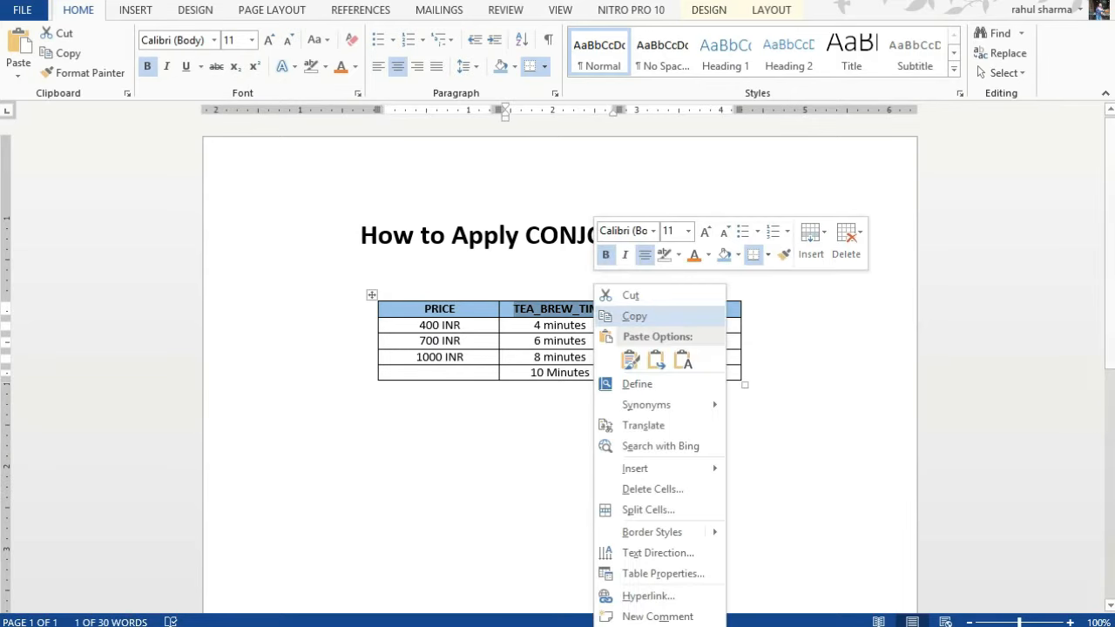
click(634, 316)
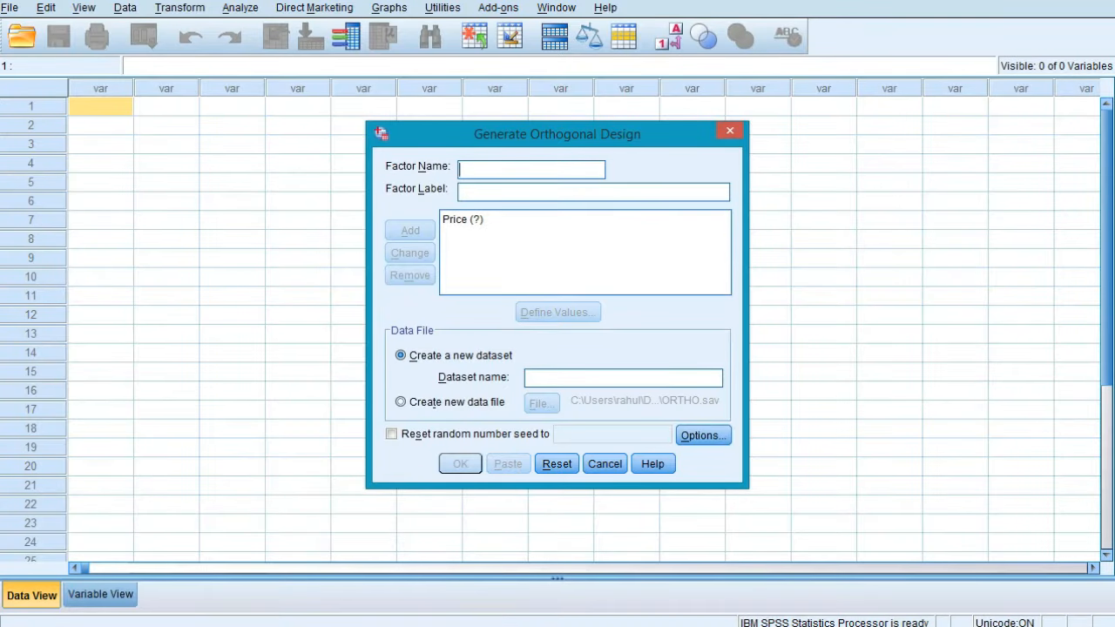
right_click(476, 170)
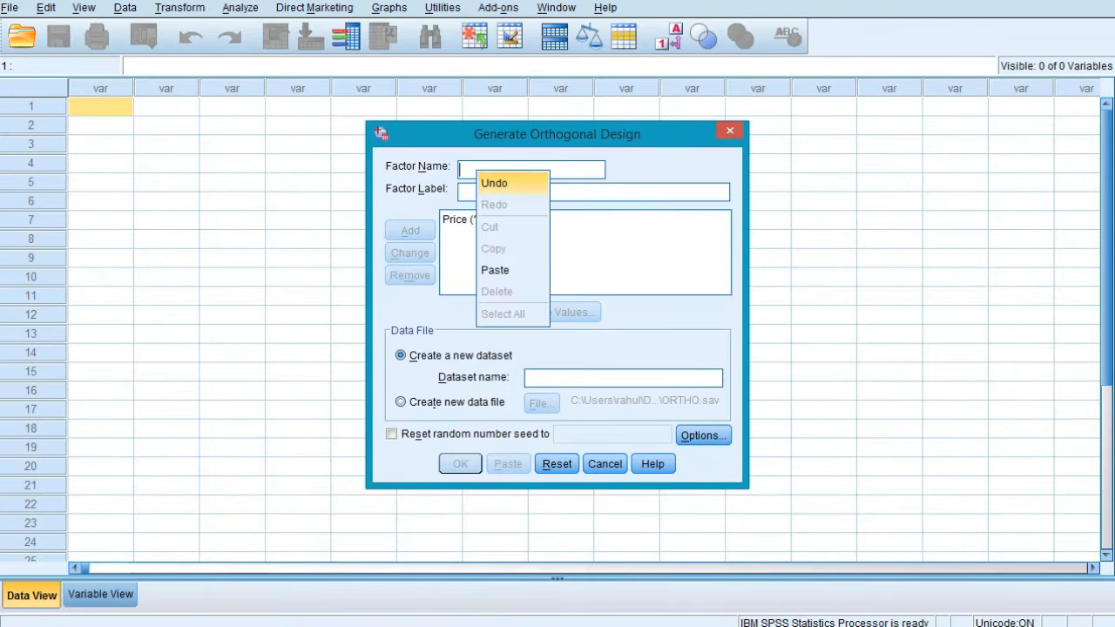
click(495, 270)
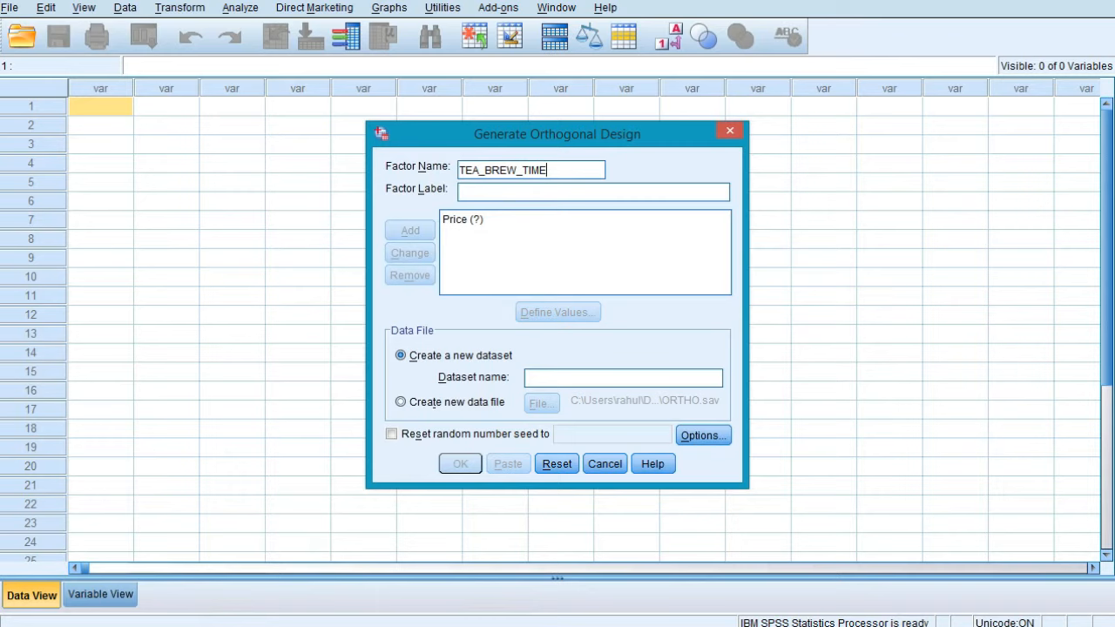
click(500, 169)
Copy the MAX_CAPACITY heading from the Word table and add it as a factor in the SPSS orthogonal design.
key(alt+Tab)
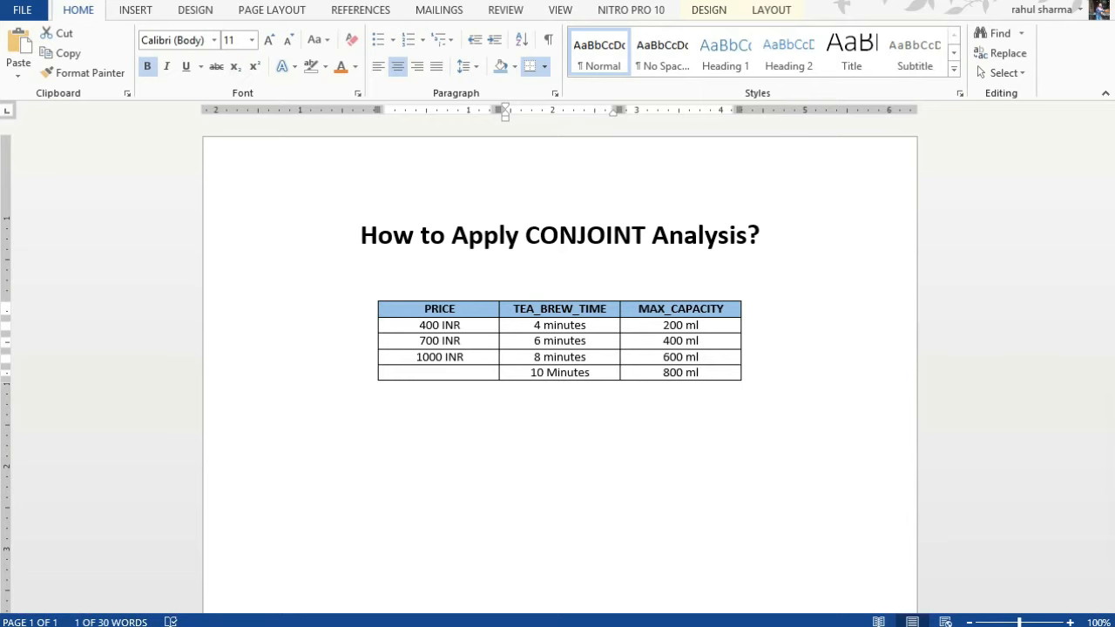
double_click(559, 308)
double_click(680, 308)
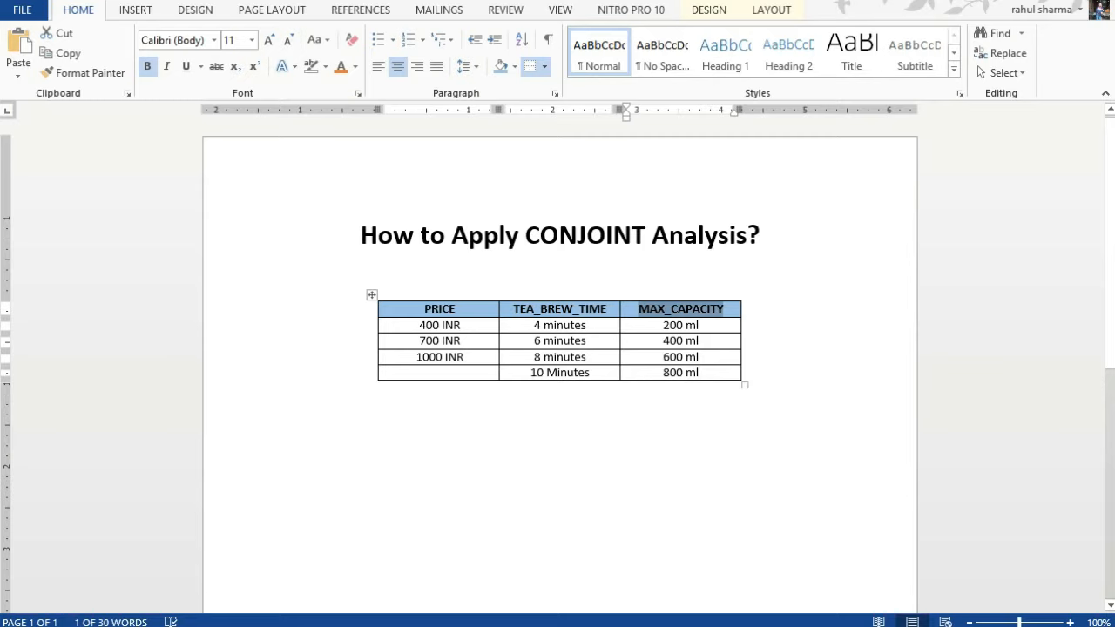
key(alt+Tab)
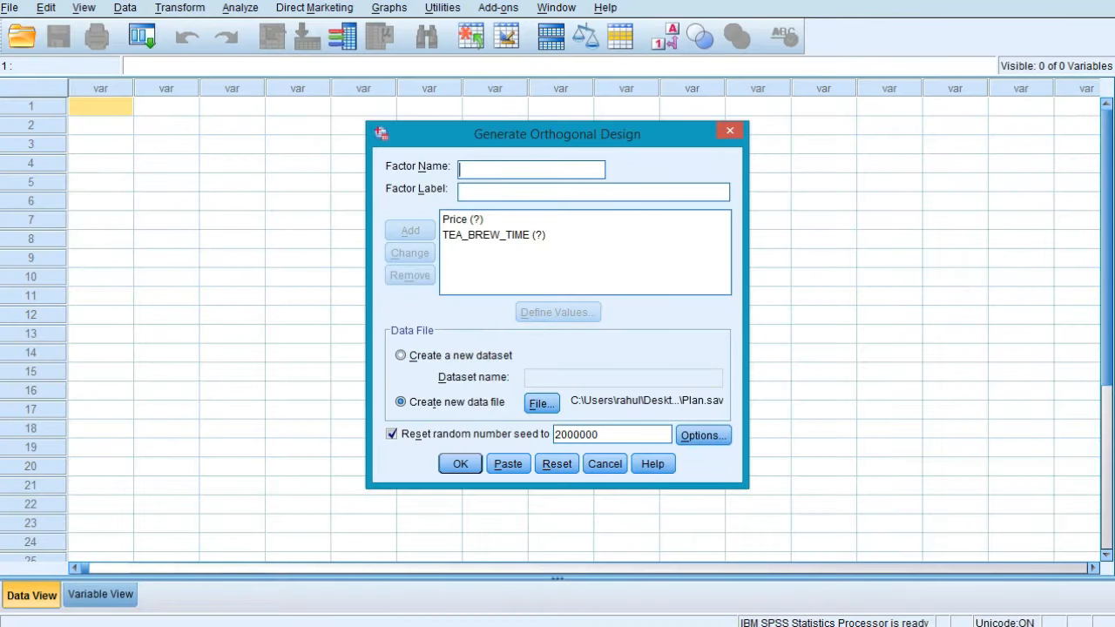
key(ctrl+v)
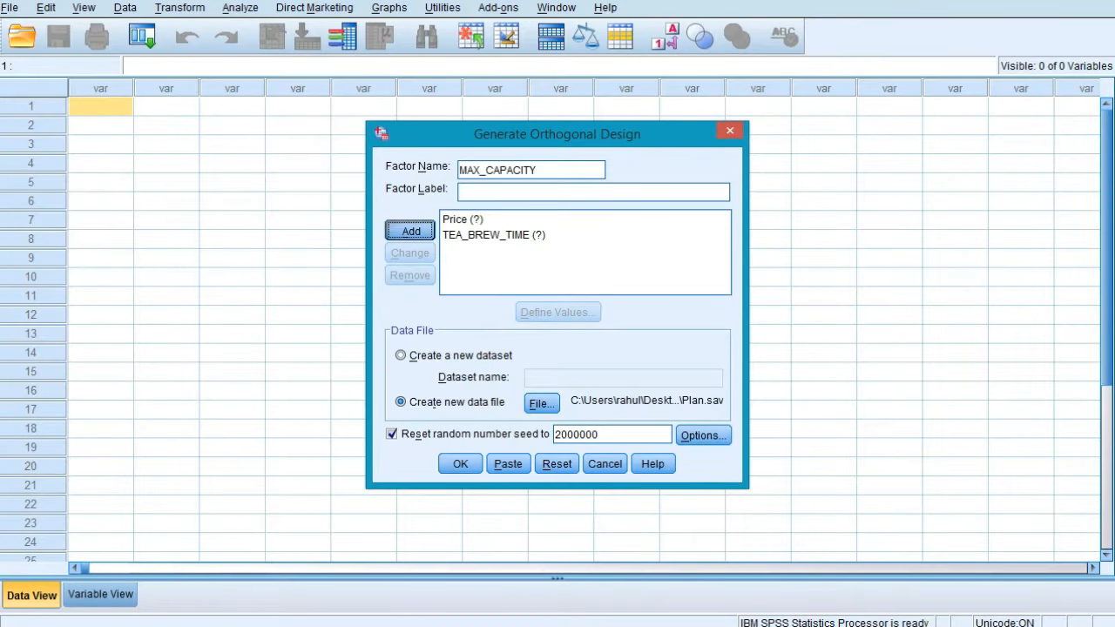
key(Return)
Define value 1 of the Price factor with the label 400 INR, copied from the Word table.
click(462, 218)
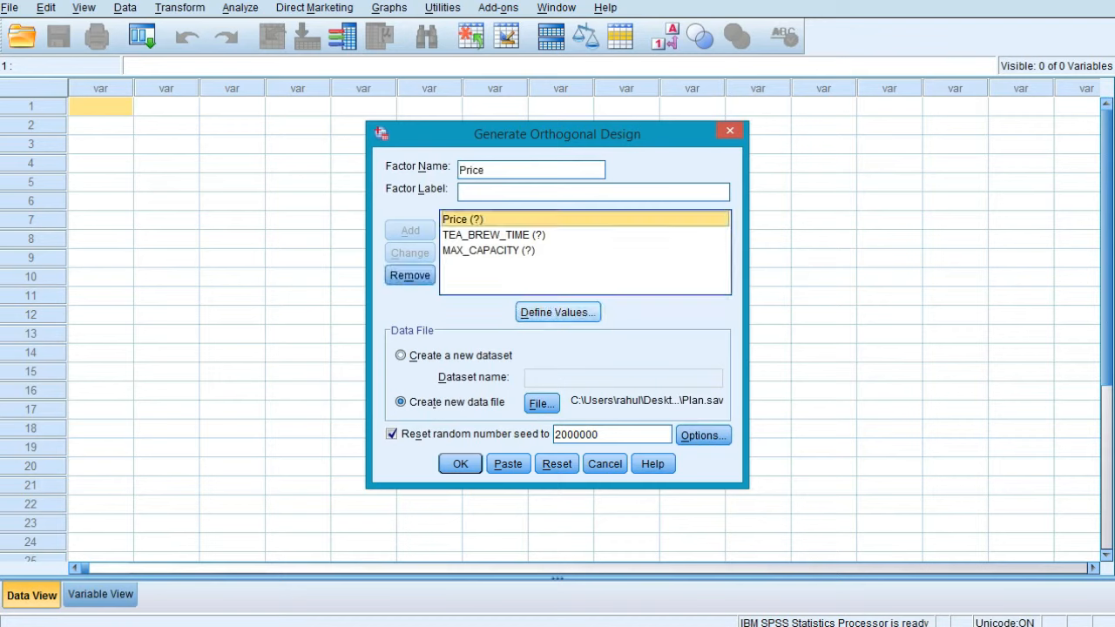
click(558, 311)
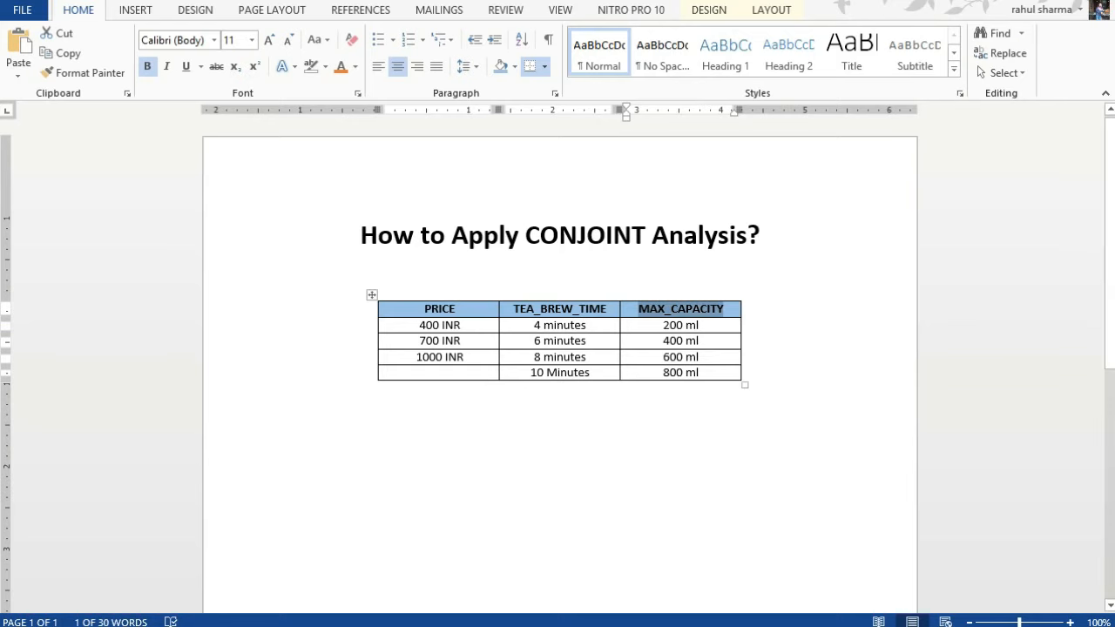
drag(419, 324, 459, 325)
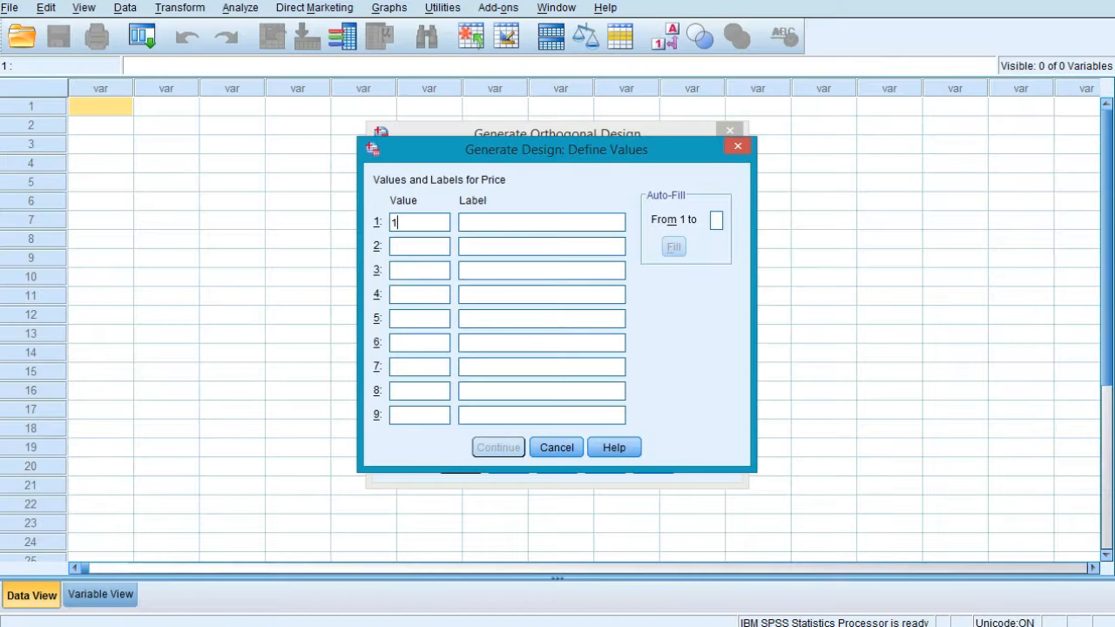
key(Tab)
key(ctrl+v)
key(Tab)
Define Price value 2 as 700 INR and value 3 as 1000 INR, and accept the Price values.
text(2)
key(Tab)
text(7)
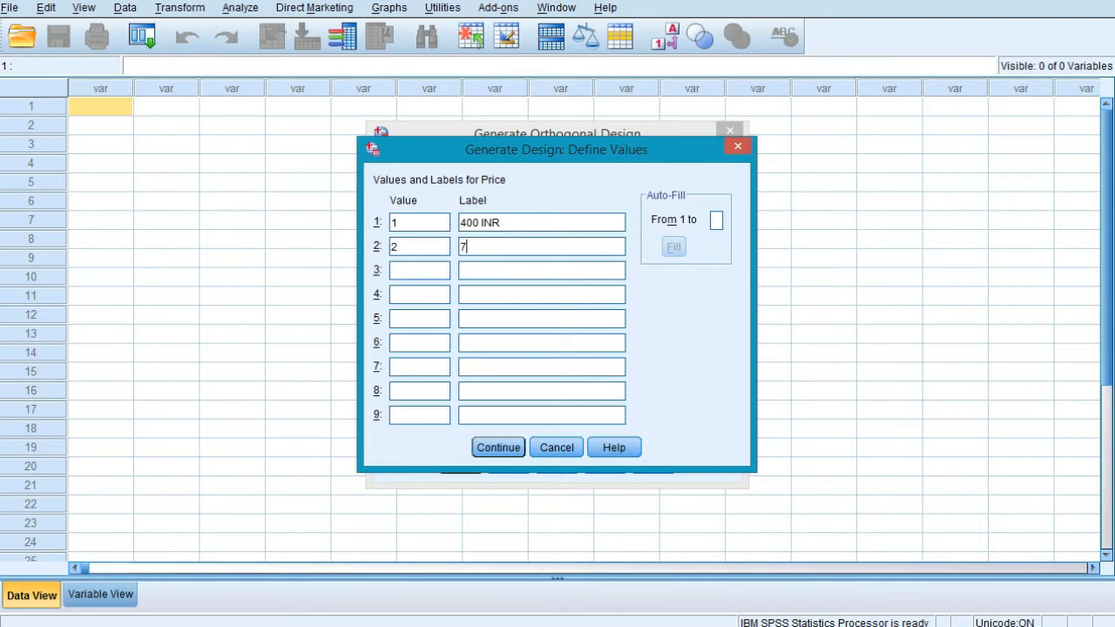
text(00 INR)
key(Tab)
text(3)
key(Tab)
text(1000 INR)
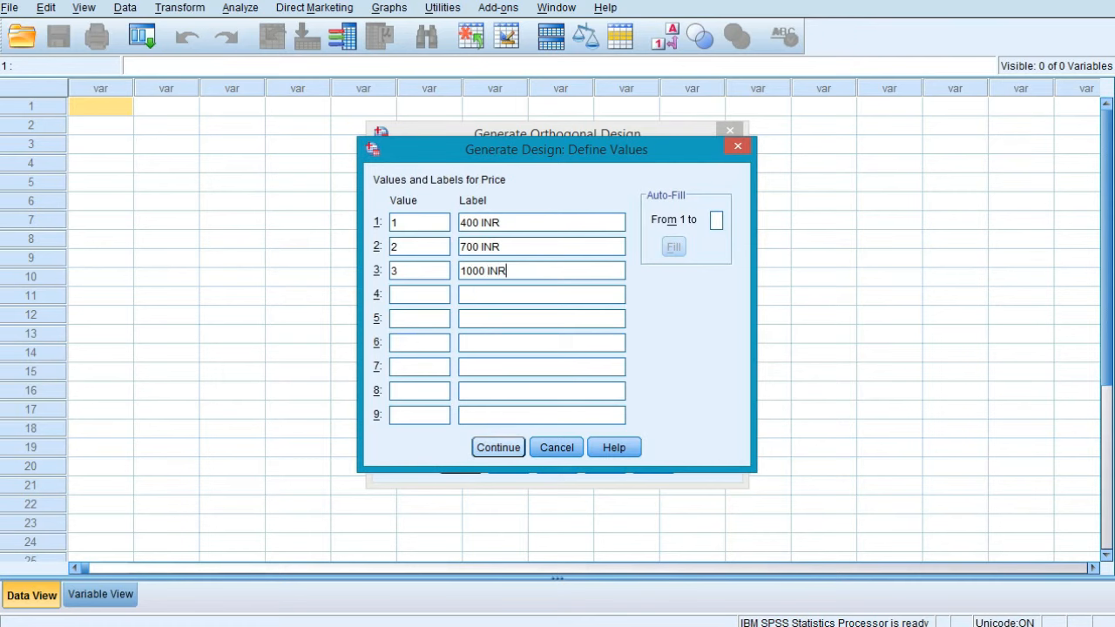
key(Return)
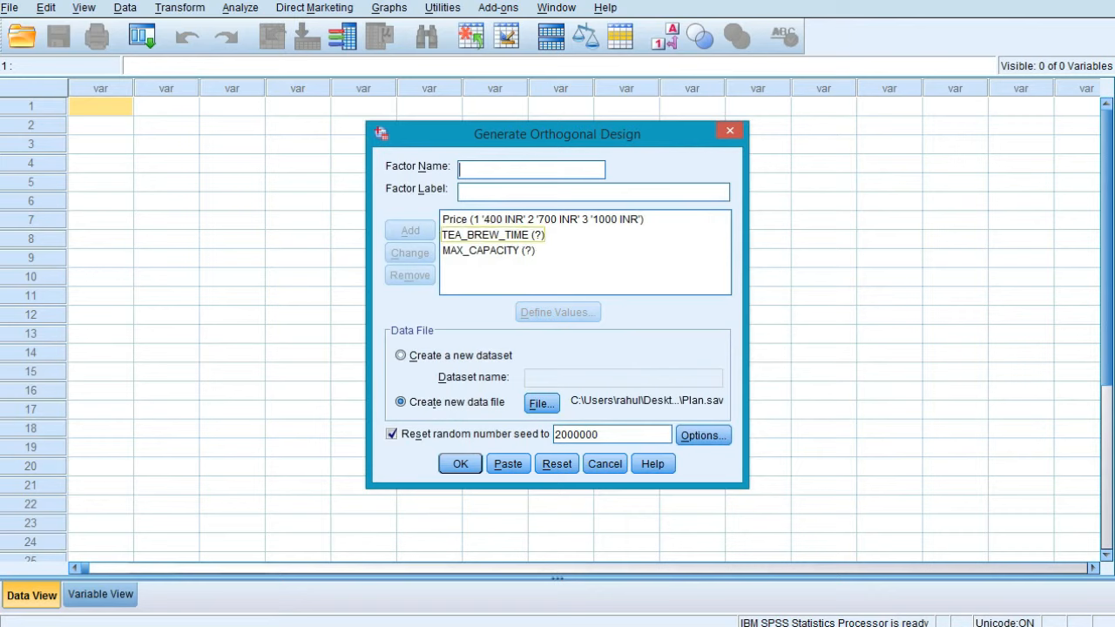
Define value 1 of the TEA_BREW_TIME factor with the label 4 minutes, copied from the Word table.
click(493, 235)
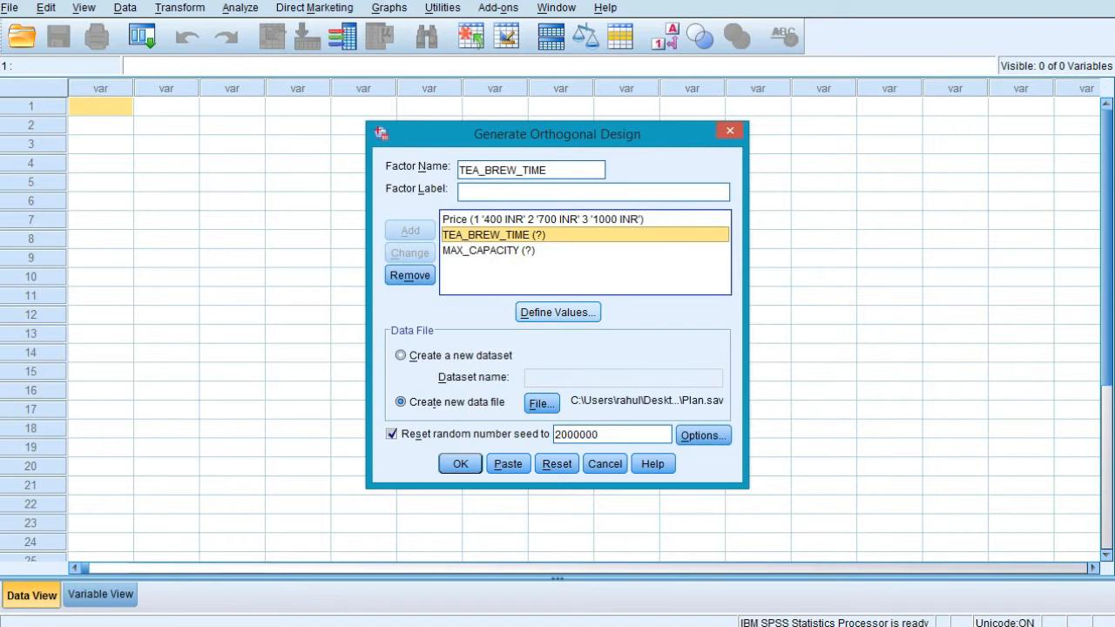
click(557, 312)
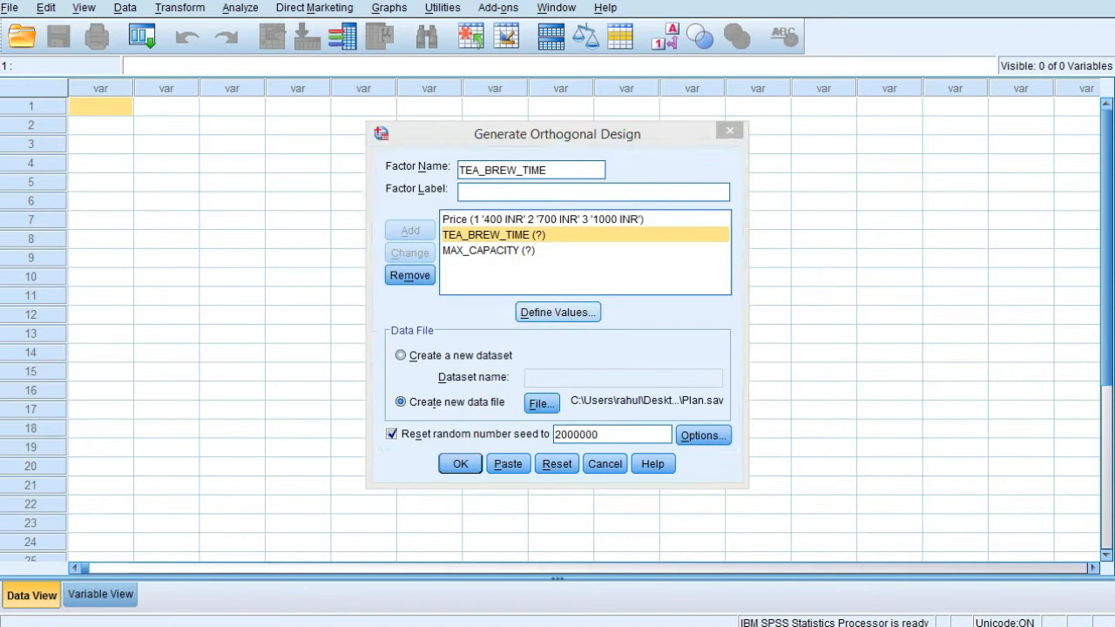
text(1)
key(alt+Tab)
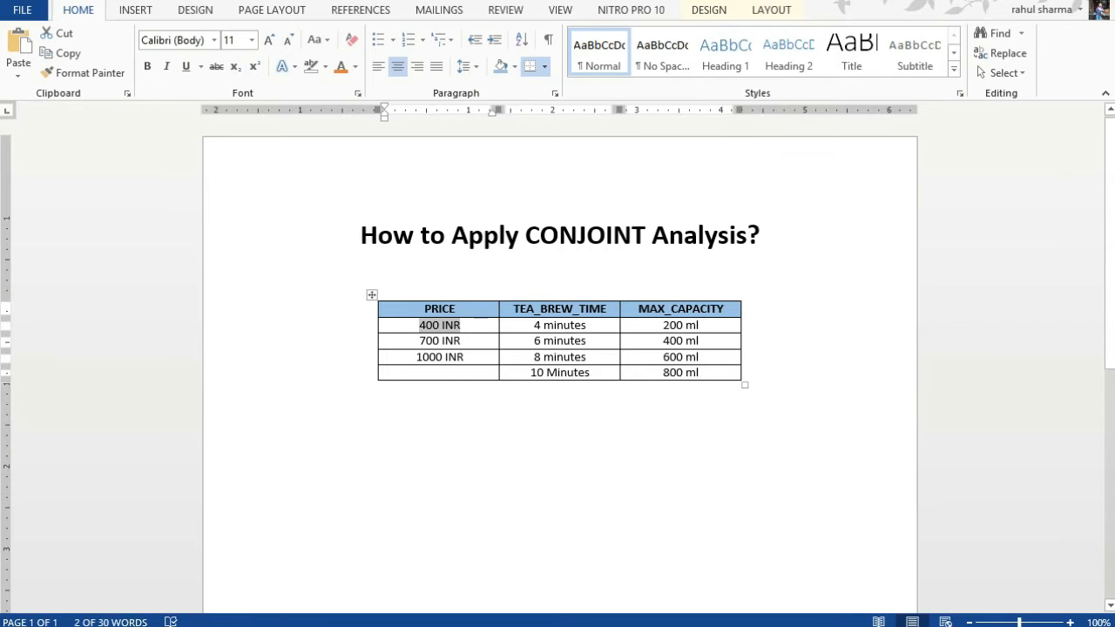
key(Tab)
right_click(576, 331)
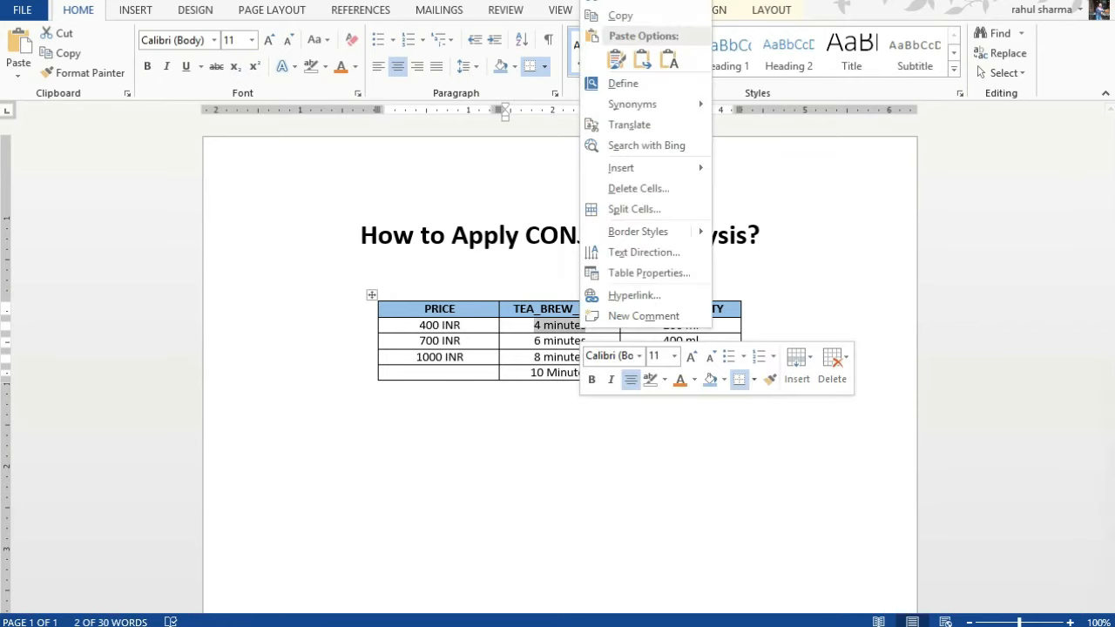
click(609, 17)
key(alt+Tab)
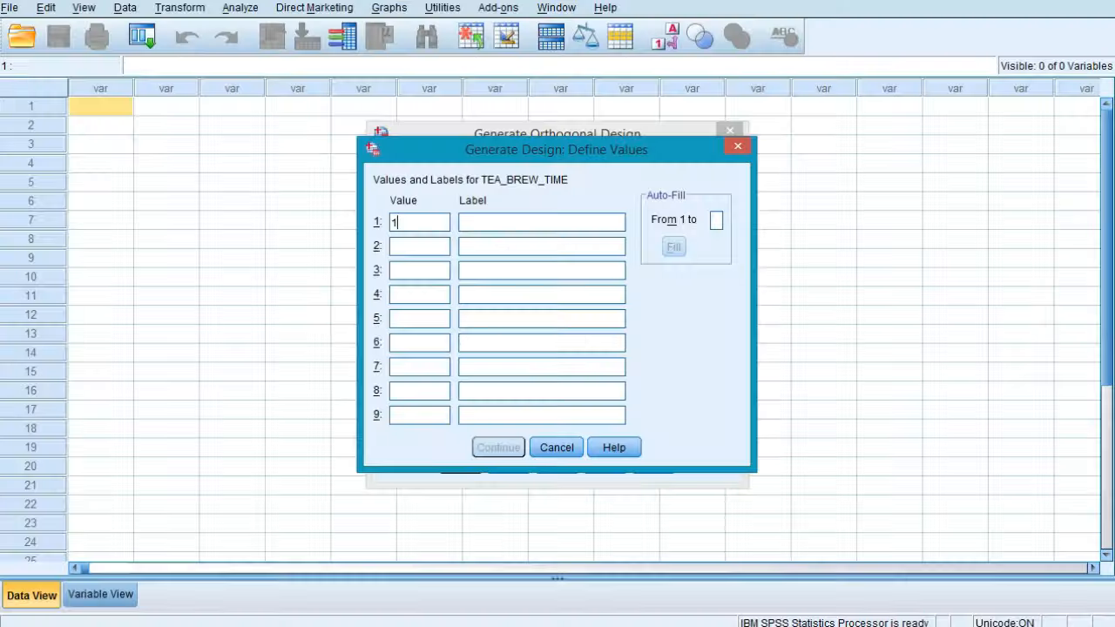
key(ctrl+v)
Define TEA_BREW_TIME value 2 as 6 minutes by reusing and editing the copied label.
text(2)
key(Tab)
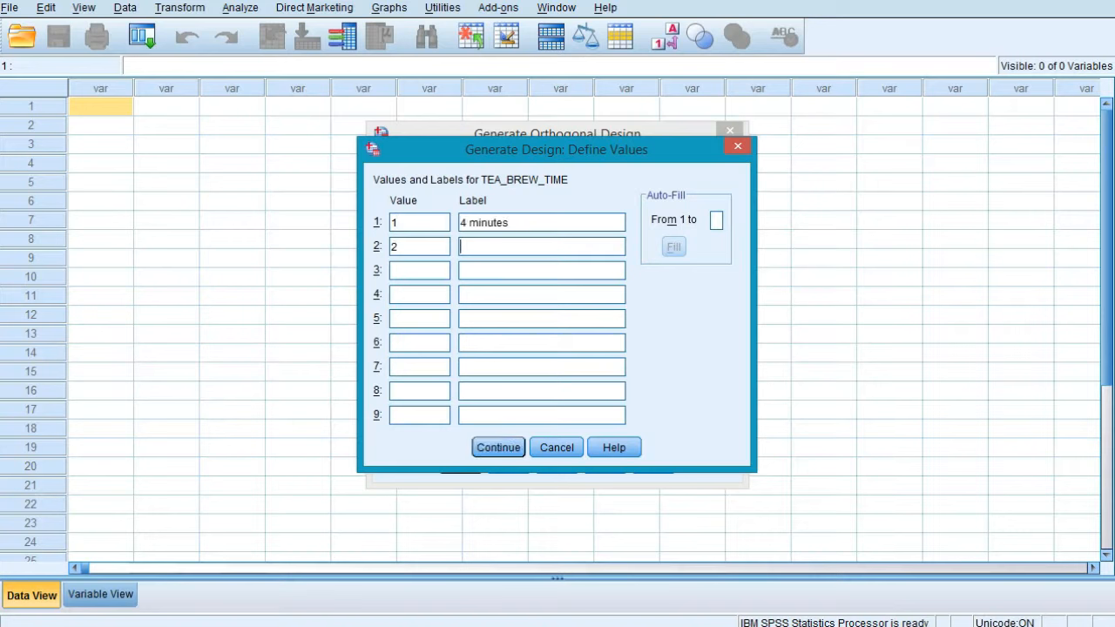
key(ctrl+v)
key(Home)
key(shift+Right)
text(6)
key(Tab)
Define TEA_BREW_TIME value 3 as 8 minutes by reusing and editing the copied label.
text(3)
key(Tab)
key(ctrl+v)
key(Left)
key(Left)
key(Left)
key(Left)
key(Left)
key(Left)
key(Left)
key(Left)
key(BackSpace)
text(8)
key(Tab)
Define TEA_BREW_TIME value 4 as 10 minutes, check the levels against the Word table, and accept the values.
text(4)
key(Tab)
key(ctrl+v)
key(Left)
key(Left)
key(Left)
key(Left)
key(Left)
key(Left)
key(Left)
key(Left)
key(BackSpace)
text(10)
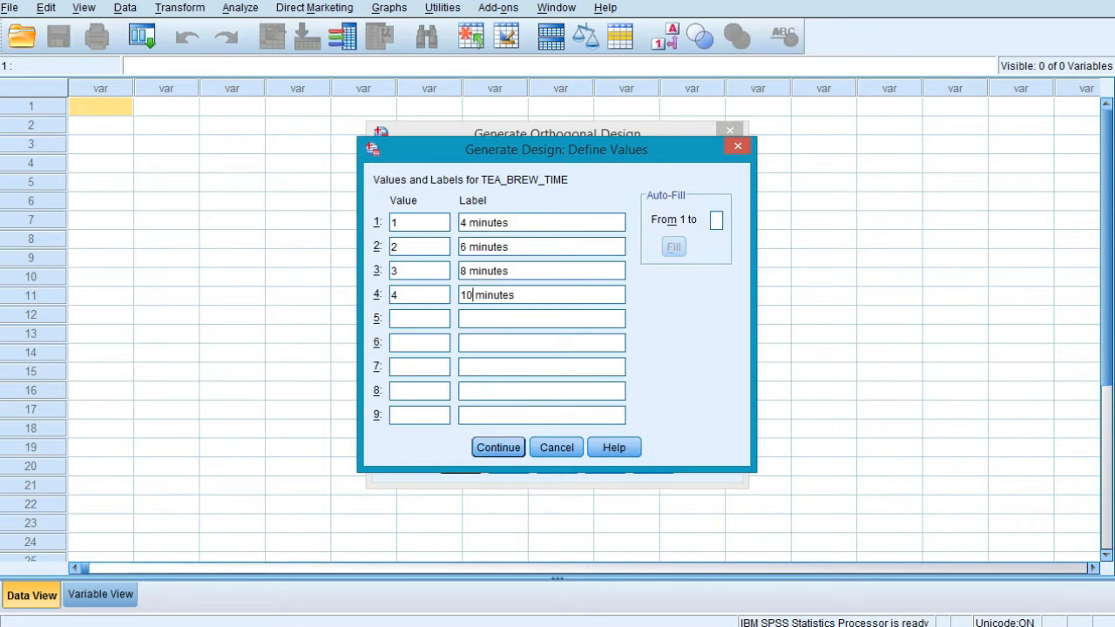
key(alt+Tab)
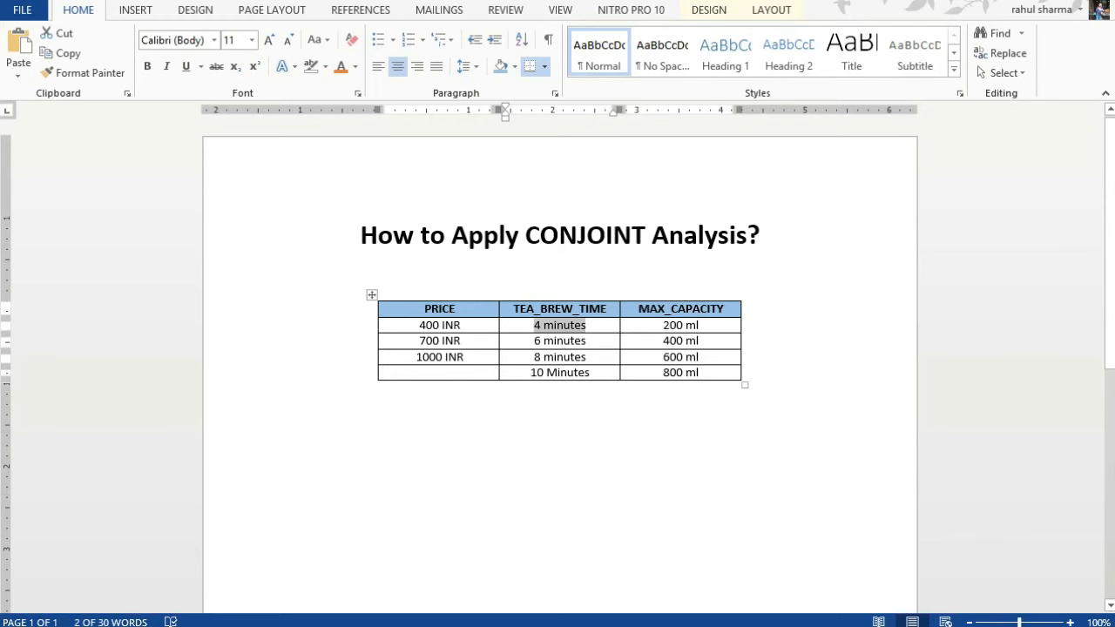
key(alt+Tab)
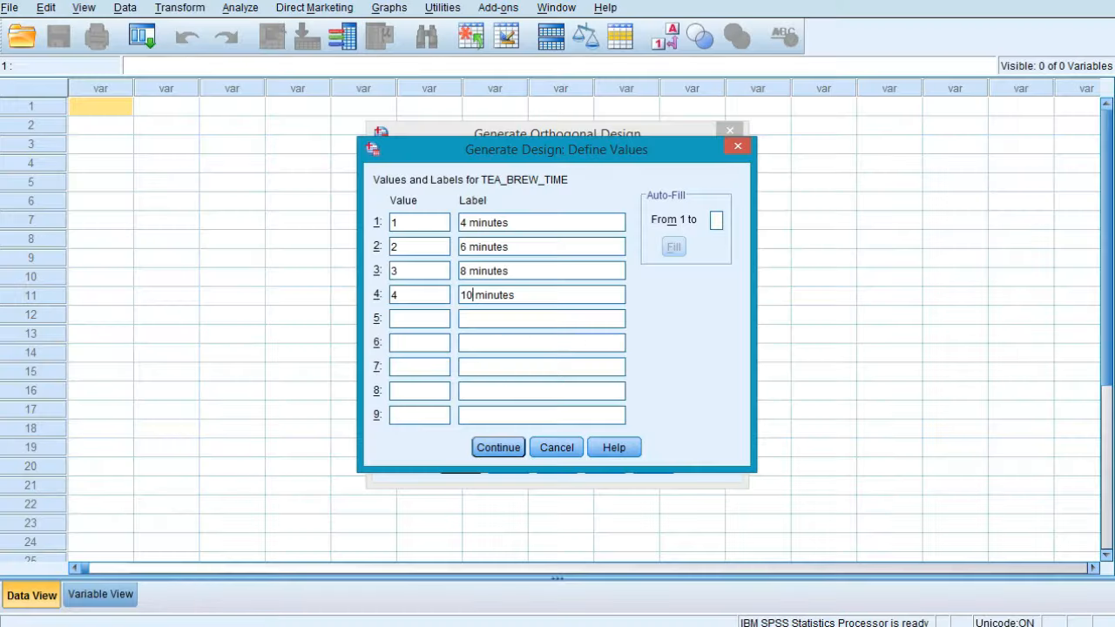
click(497, 447)
Define value 1 of the MAX_CAPACITY factor with the label 200 ml, as listed in the Word table.
click(487, 250)
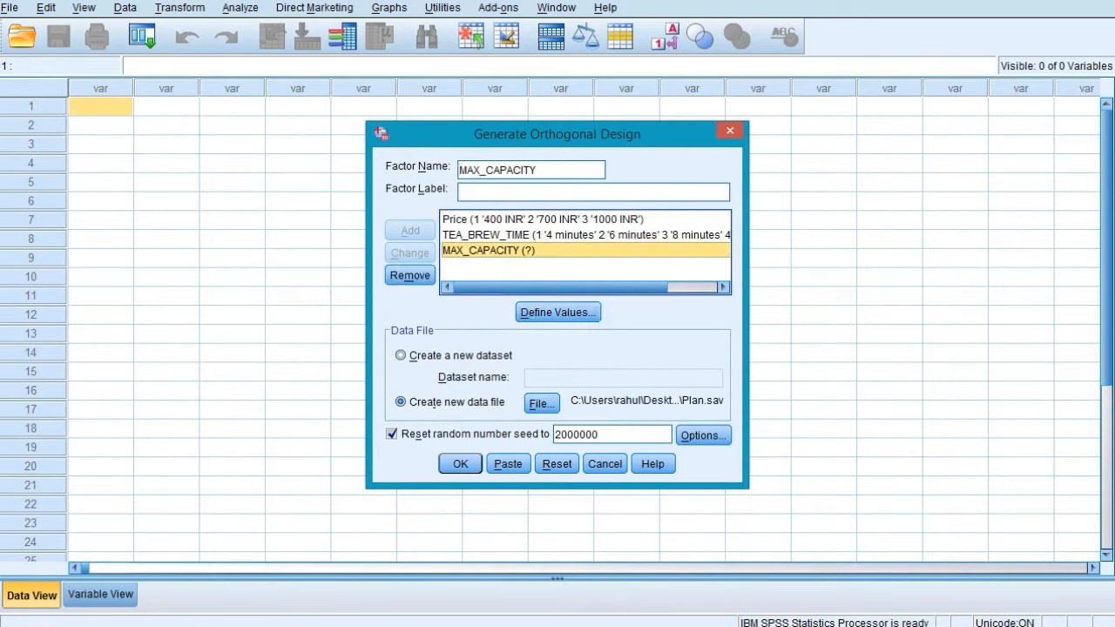
click(557, 313)
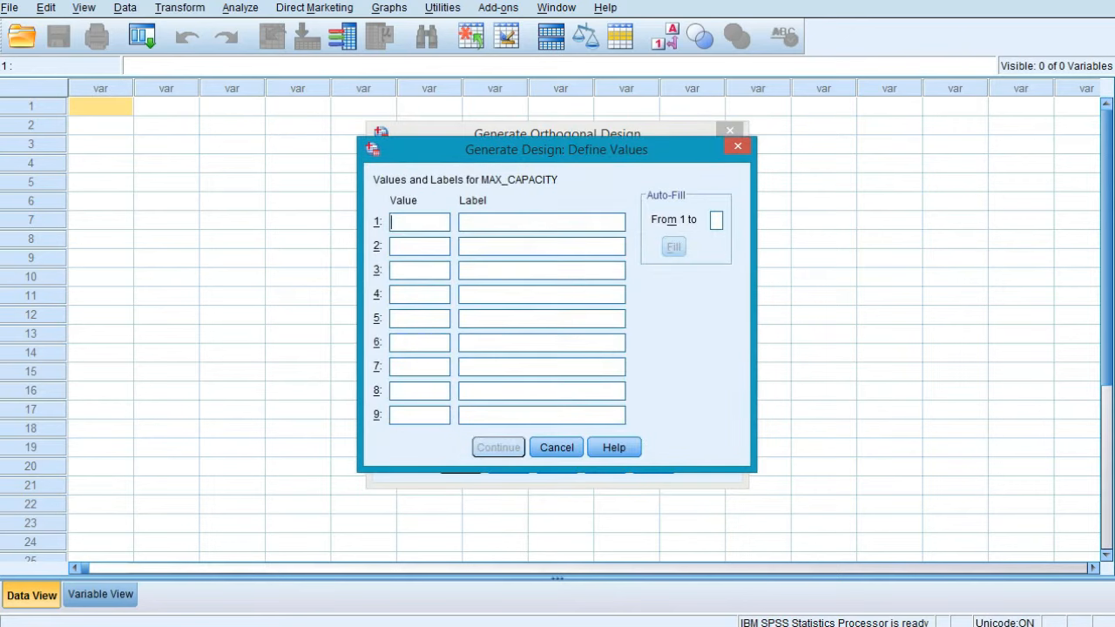
key(alt+Tab)
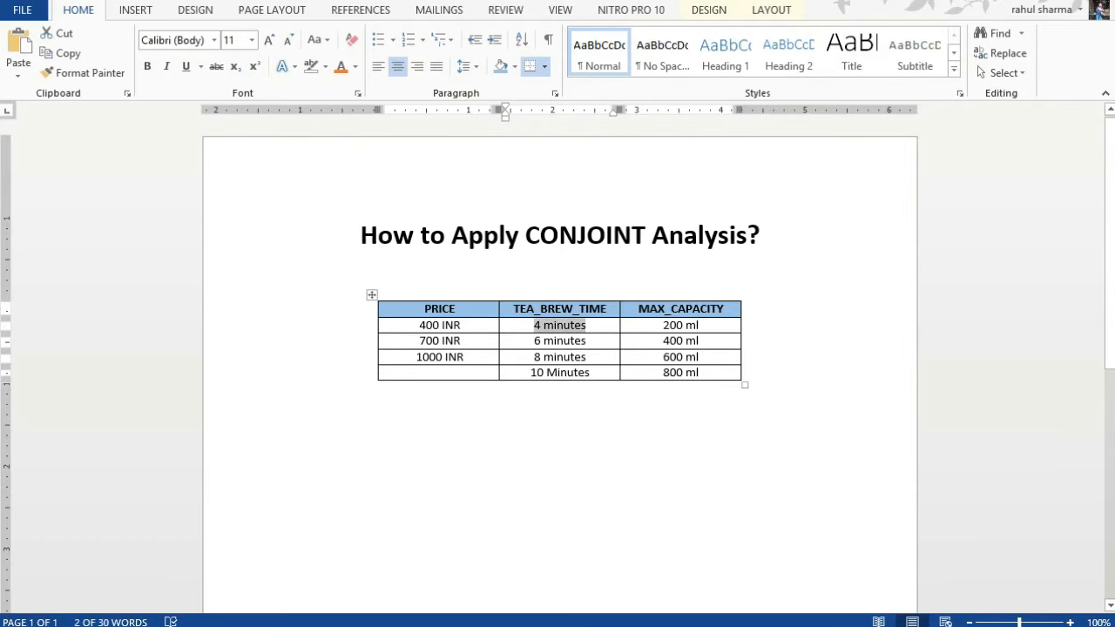
mouse_move(361, 626)
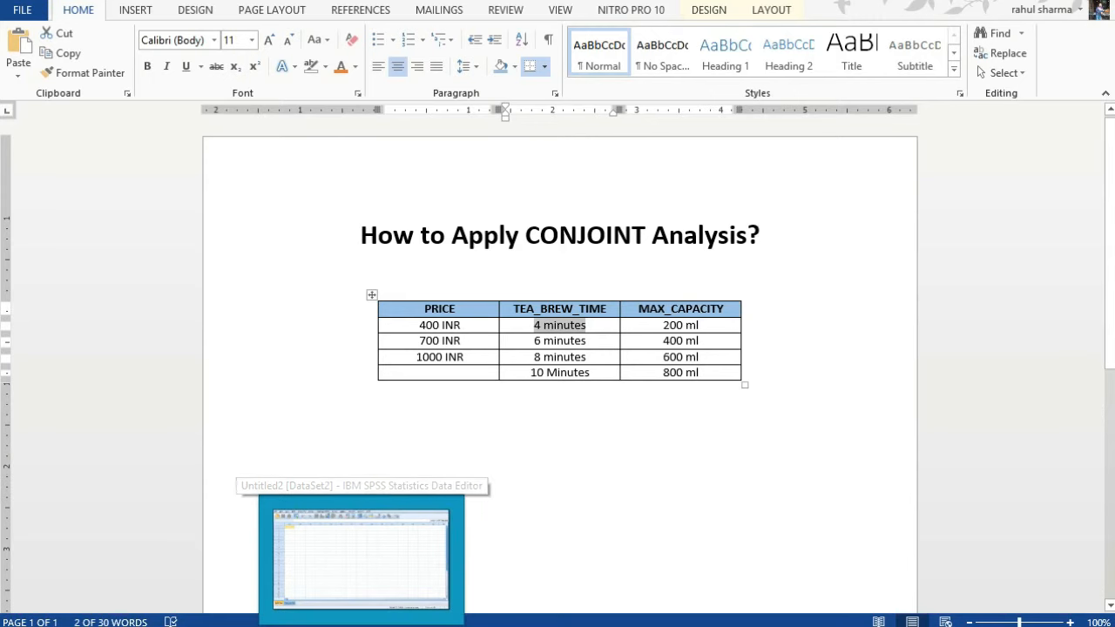
click(361, 558)
text(1)
key(Tab)
text(200 ml)
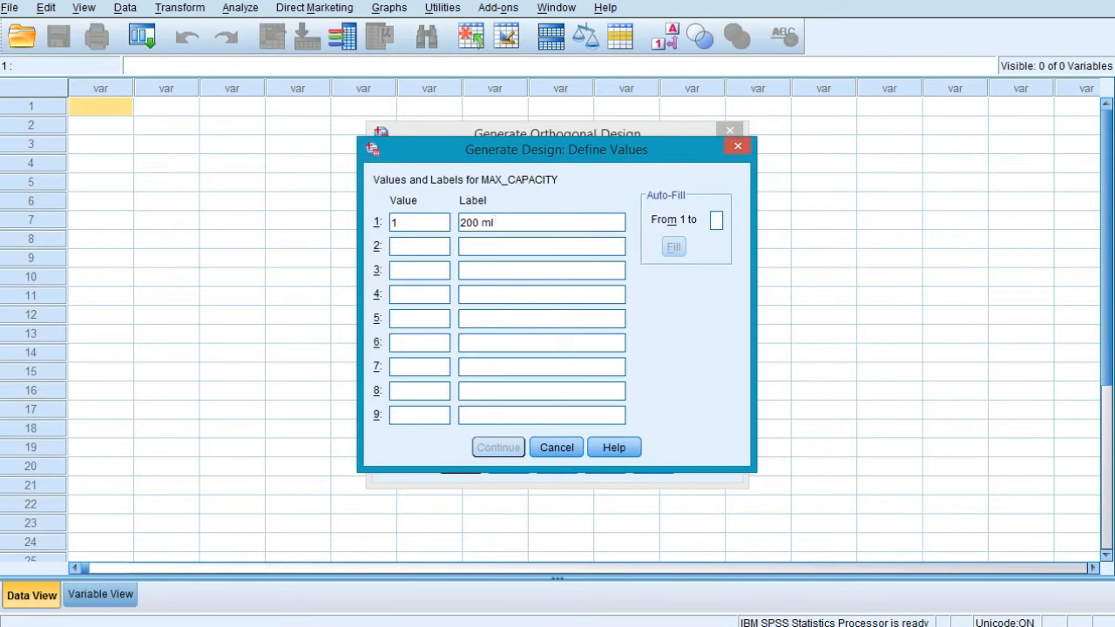
Define MAX_CAPACITY values 2, 3 and 4 with the labels 400 ml, 600 ml and 800 ml, and accept the values.
text(2)
key(Tab)
text(400 ml)
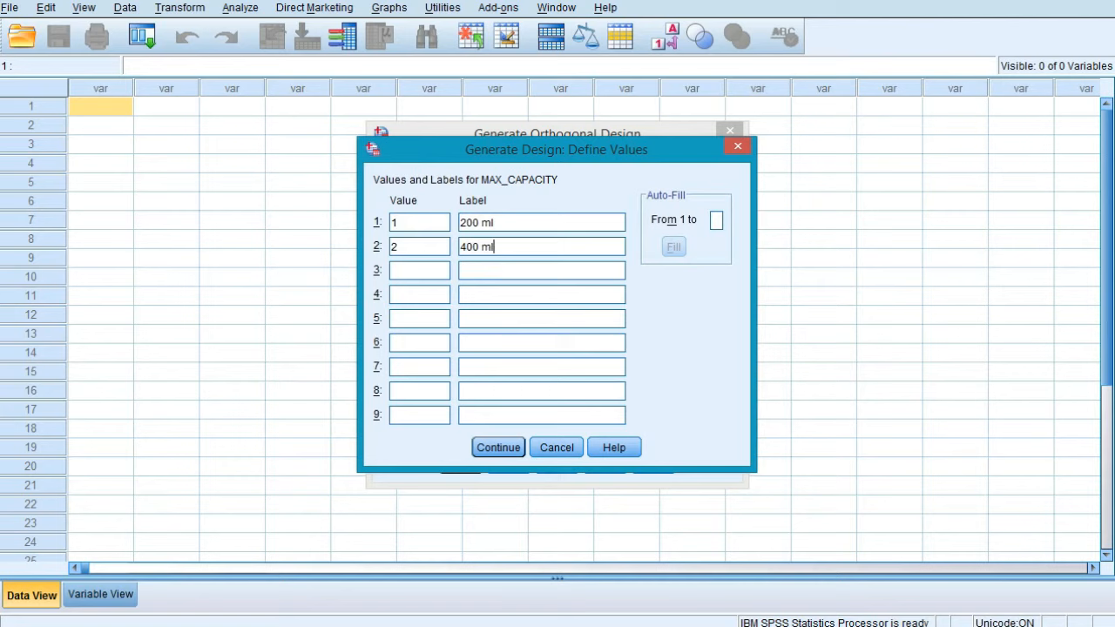
text(3)
key(Tab)
text(600 ml)
text(4)
key(Tab)
text(800 ml)
key(Return)
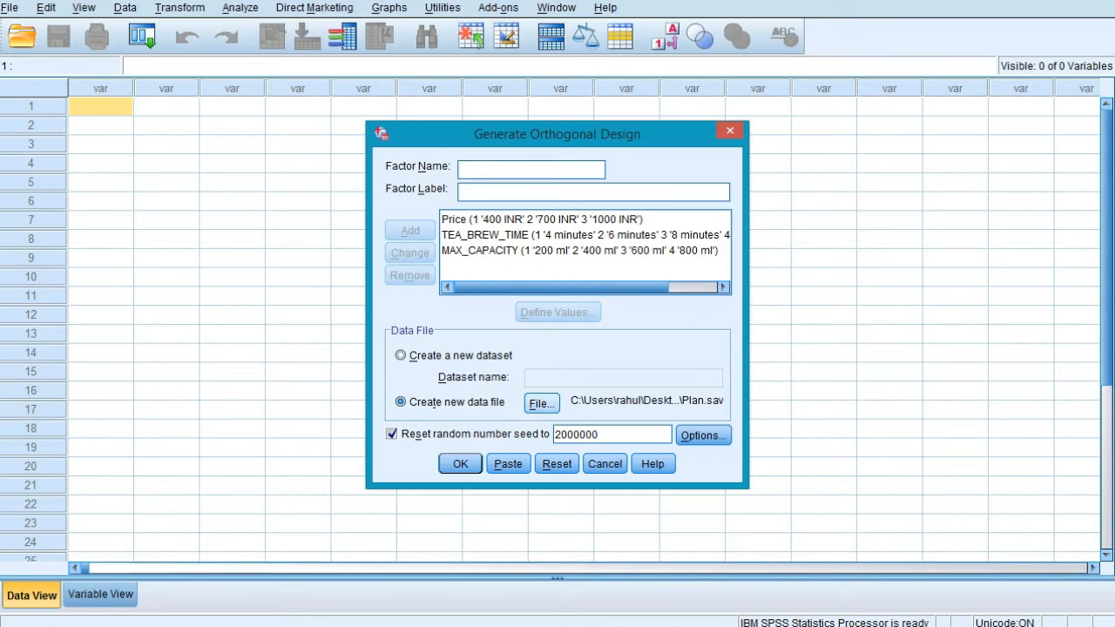
Set the output data file to Plan on the Desktop and generate the orthogonal design.
key(alt+f)
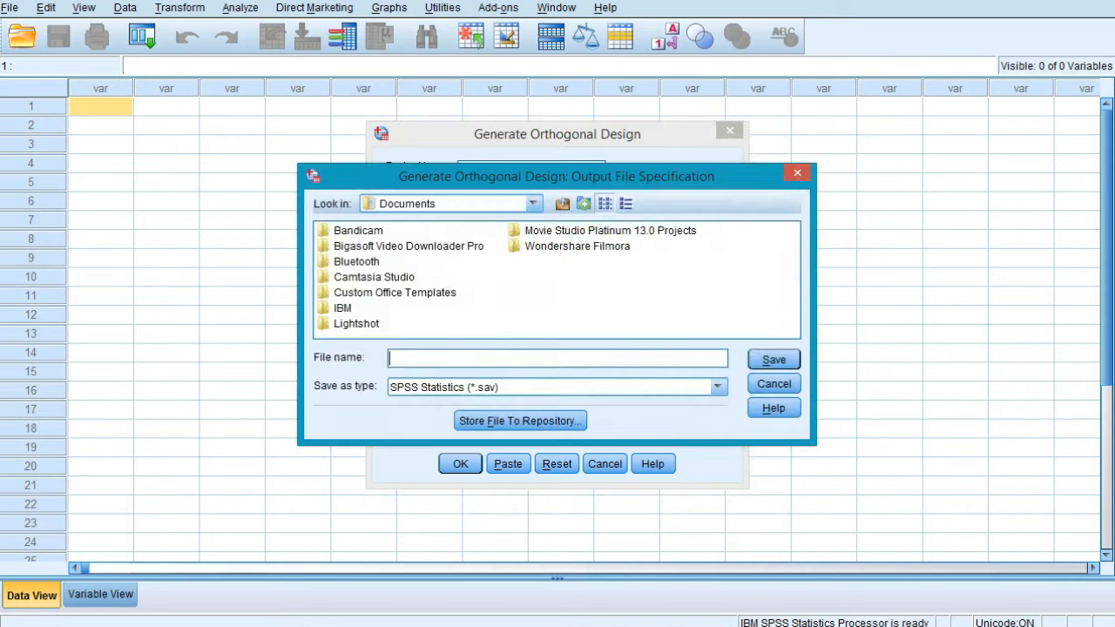
click(562, 203)
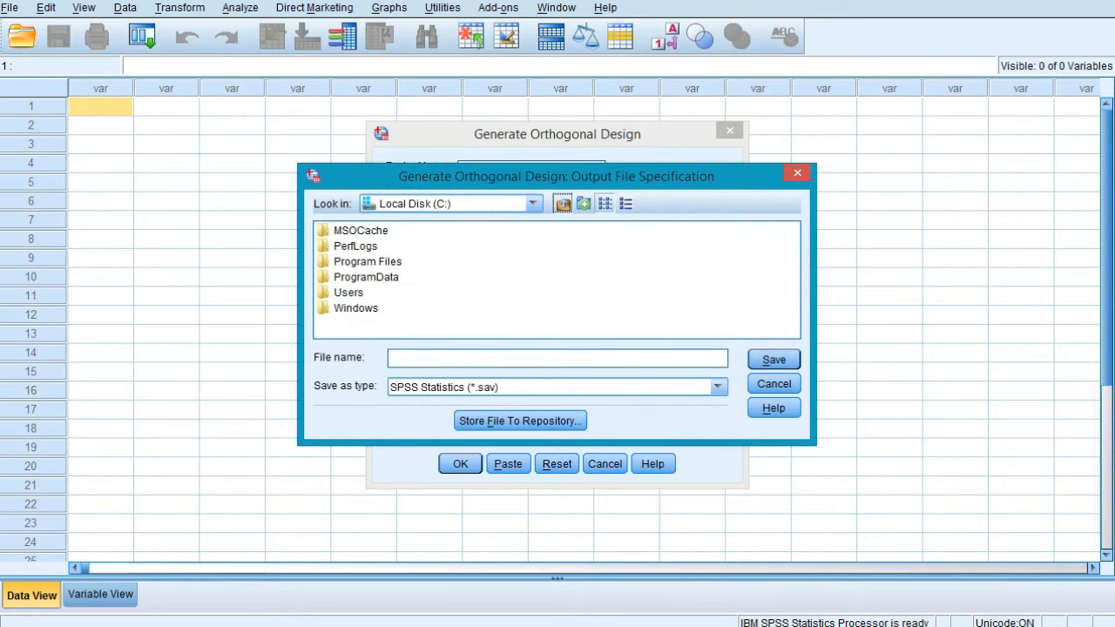
click(583, 203)
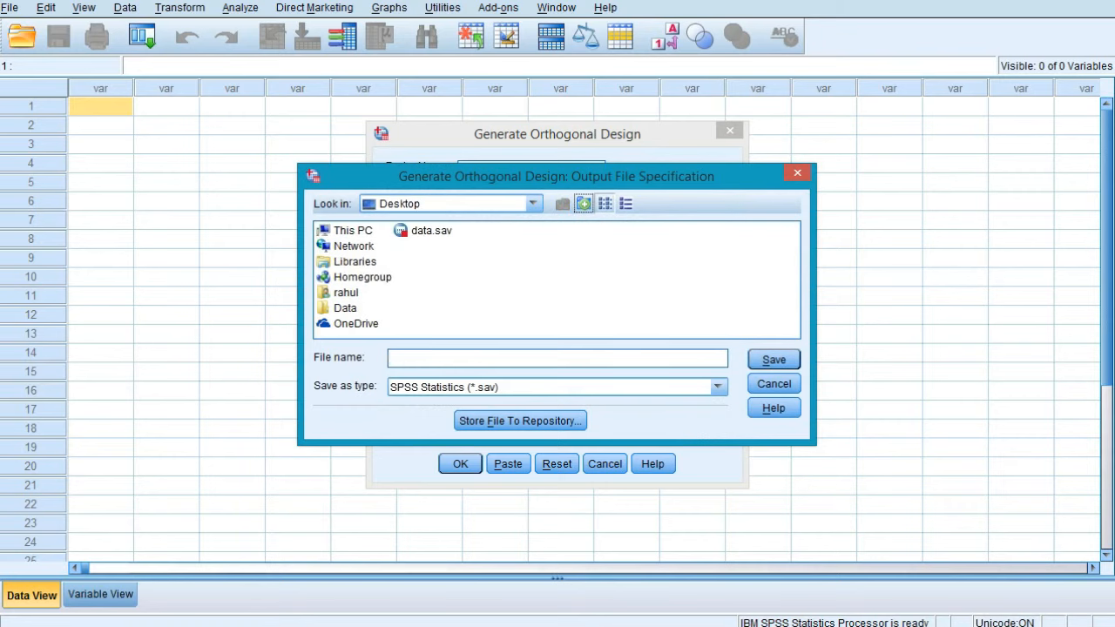
text(Plan)
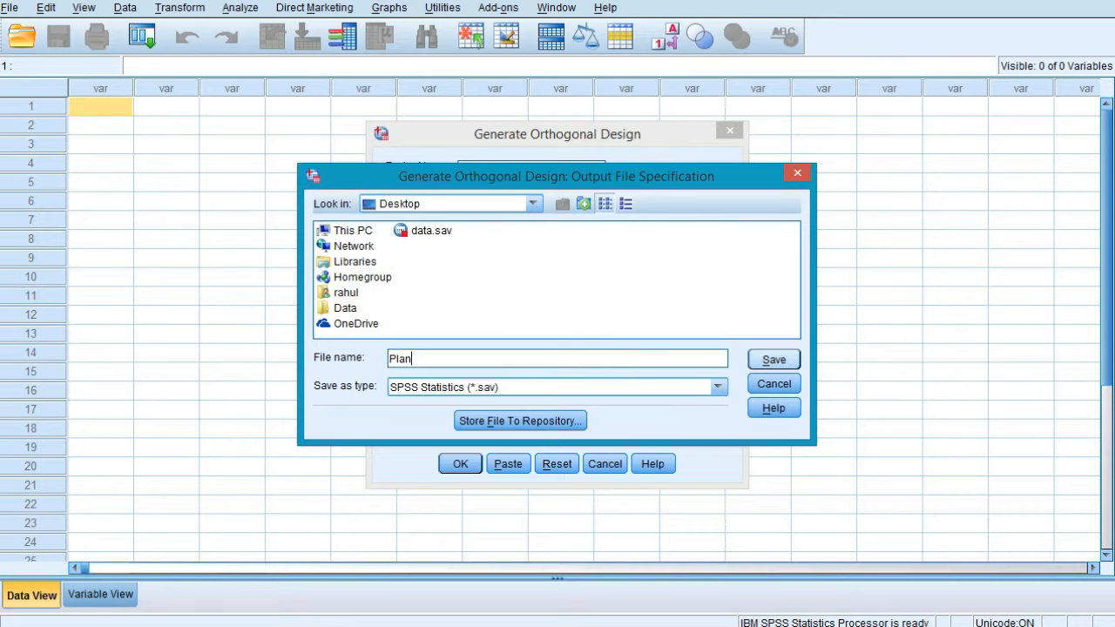
key(Return)
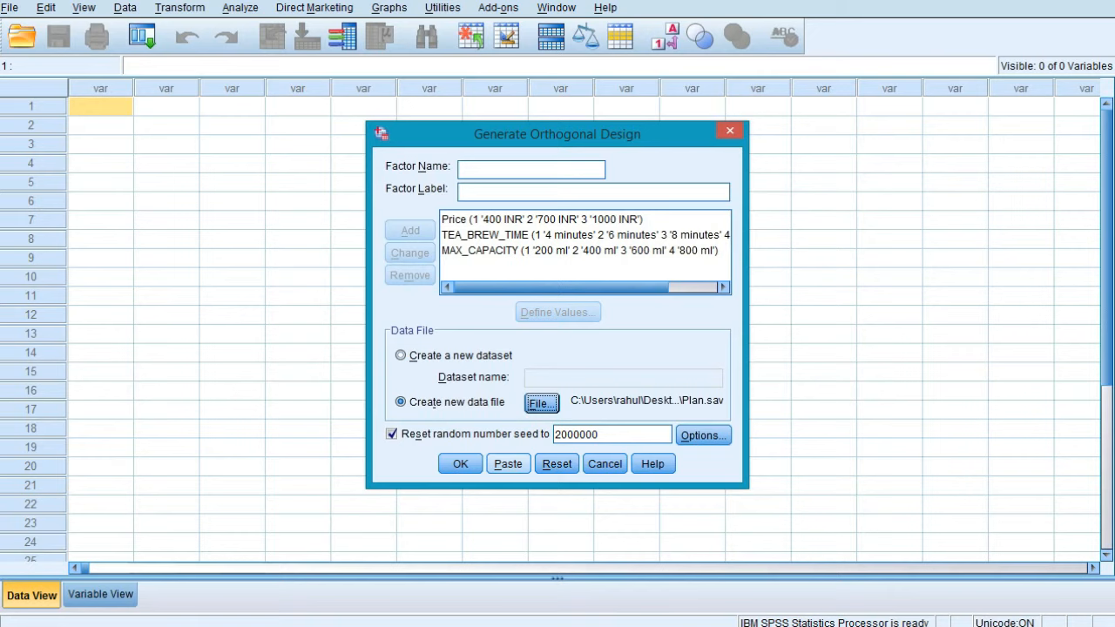
click(460, 464)
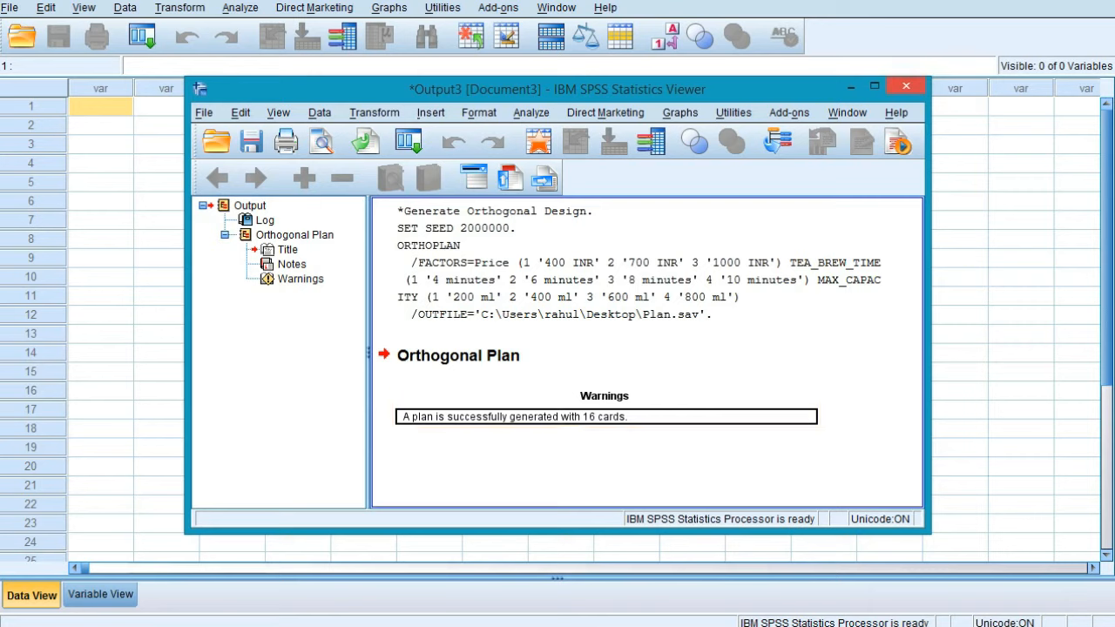
Close the output viewer and open the generated Plan data file from the desktop.
click(906, 86)
click(555, 336)
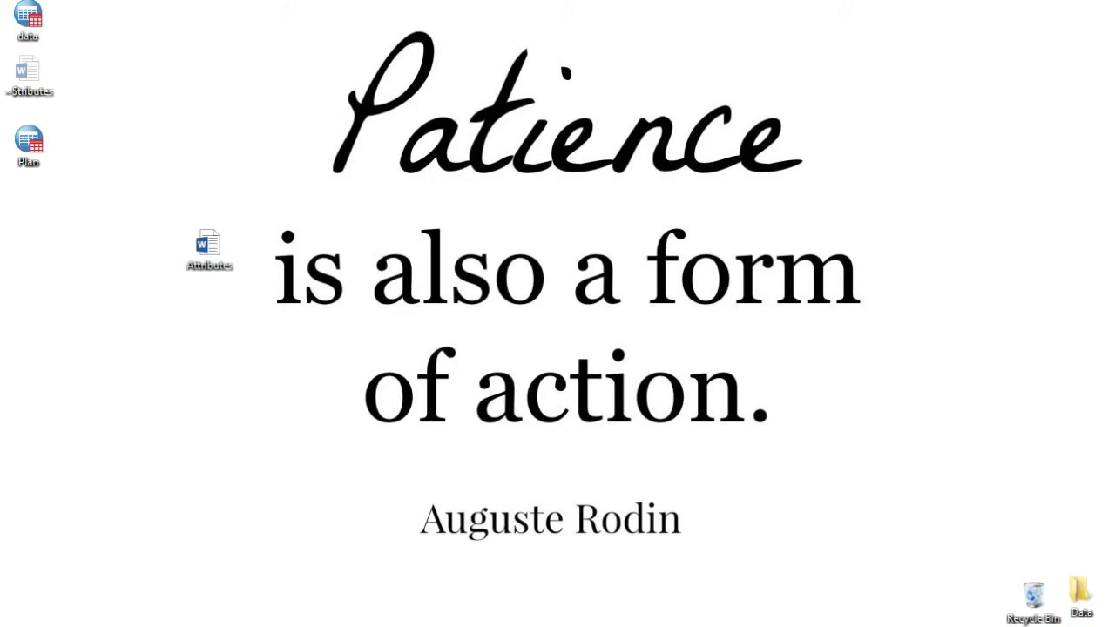
click(29, 145)
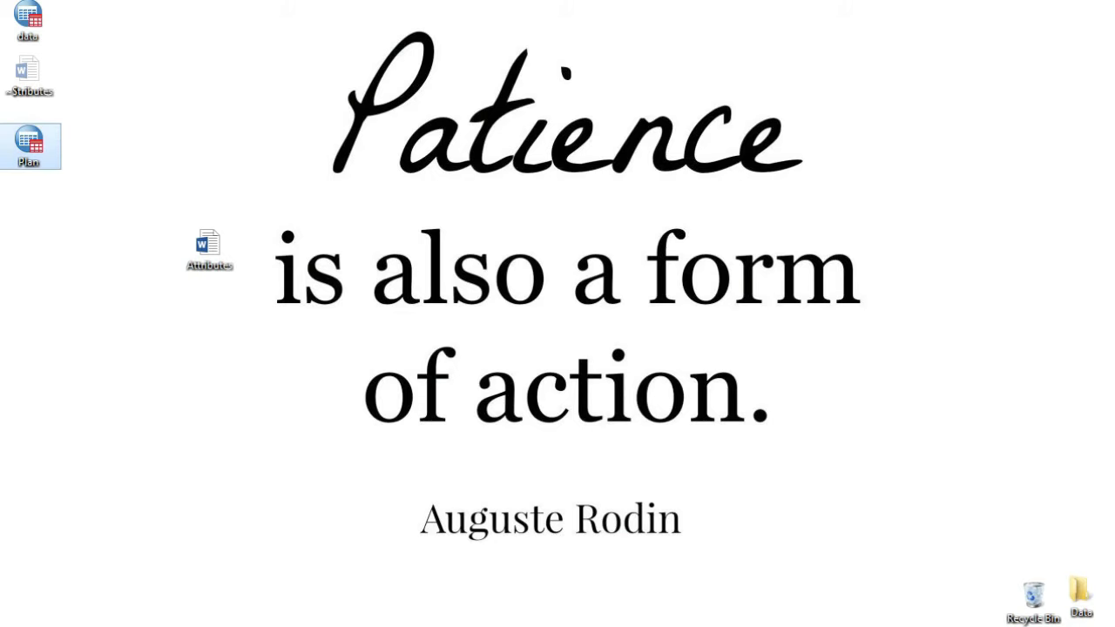
key(Return)
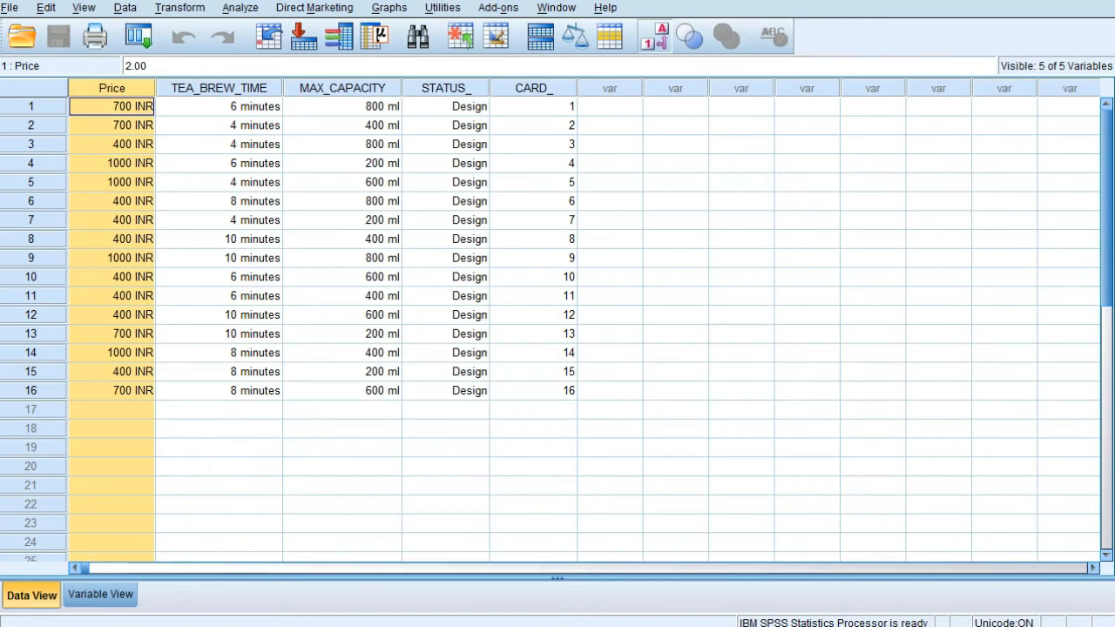
Examine the Price, TEA_BREW_TIME and MAX_CAPACITY columns of the plan, comparing the value labels with their numeric codes.
key(shift+Right)
key(shift+Right)
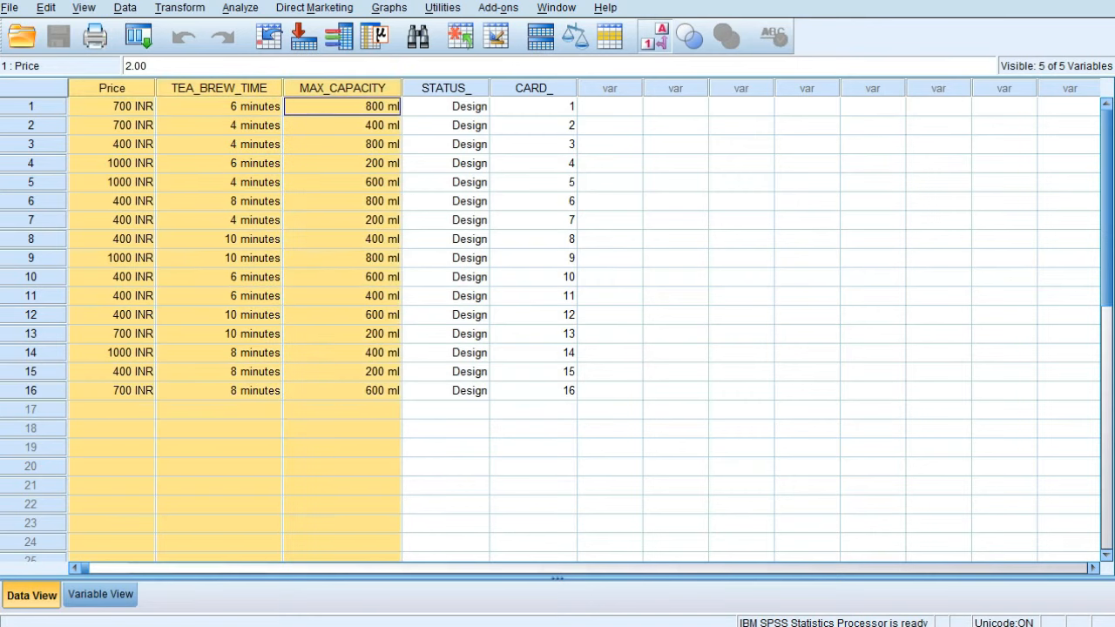
click(218, 219)
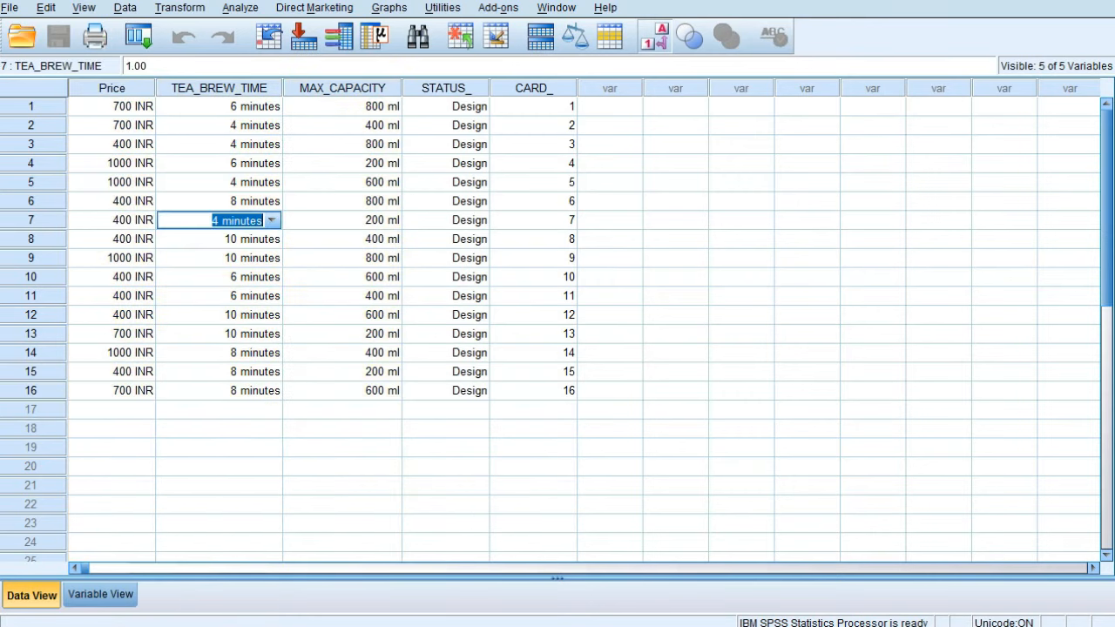
click(342, 428)
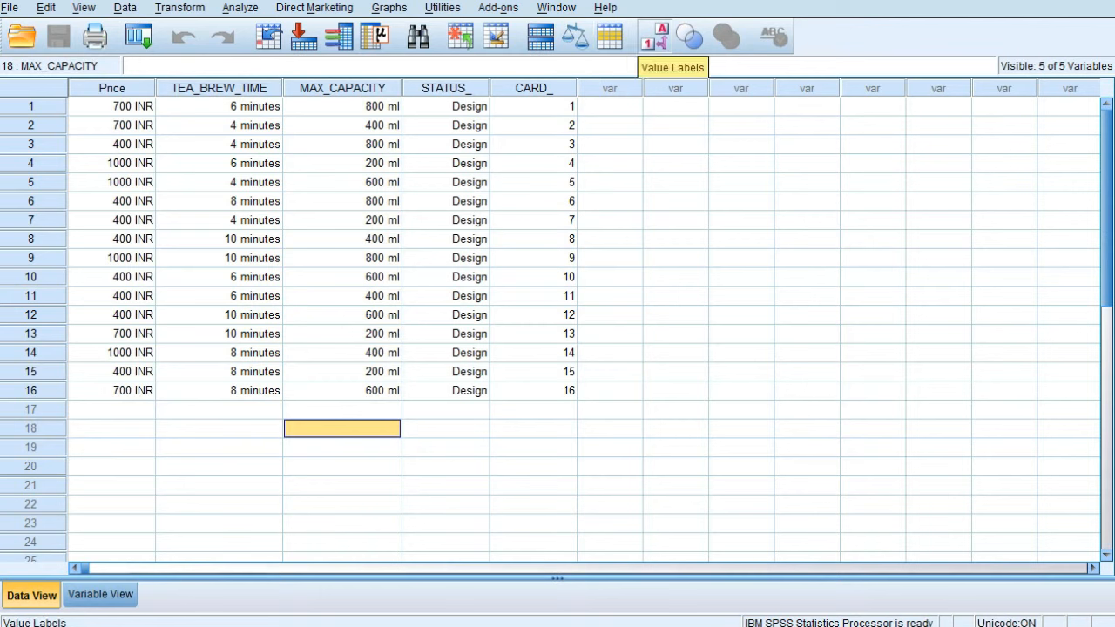
click(655, 37)
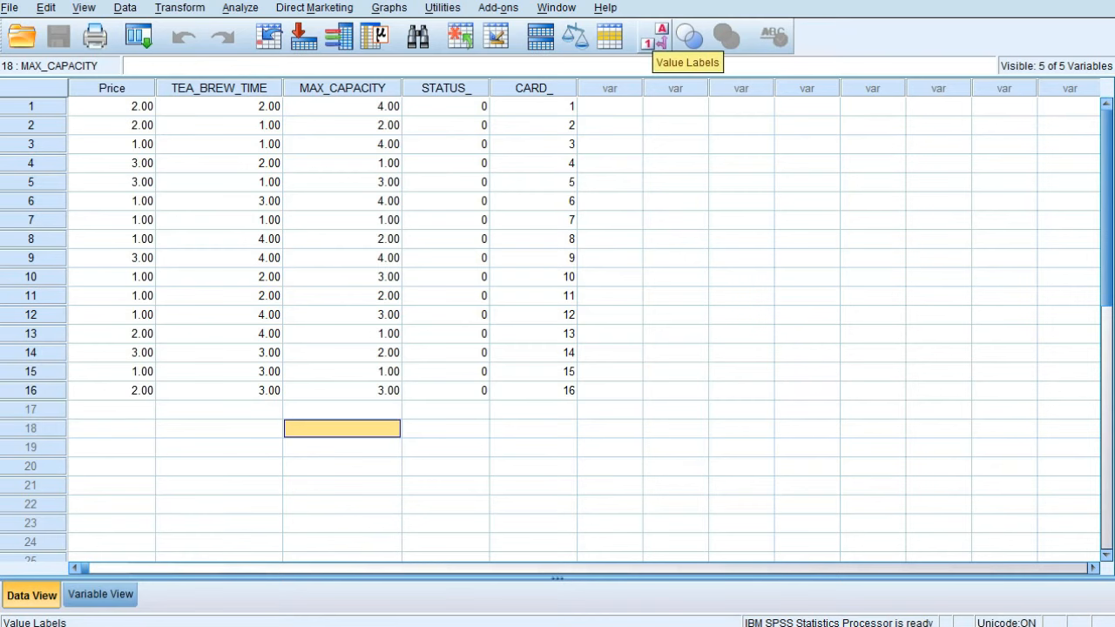
click(655, 37)
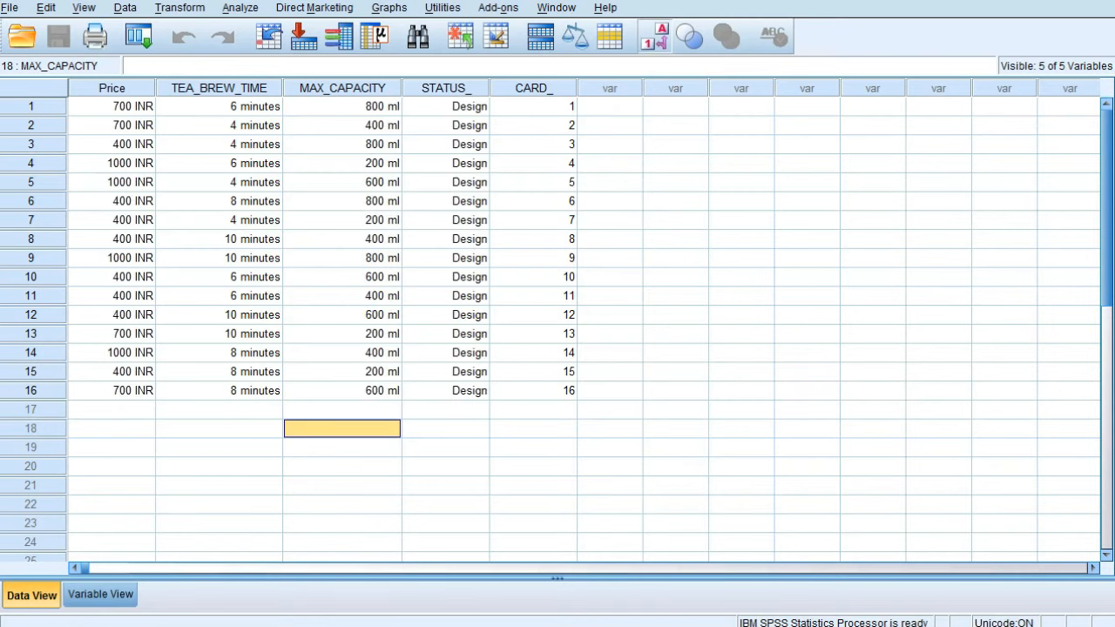
Examine the factor combinations of the first two cards and the STATUS_ value of card 1.
drag(111, 106, 342, 106)
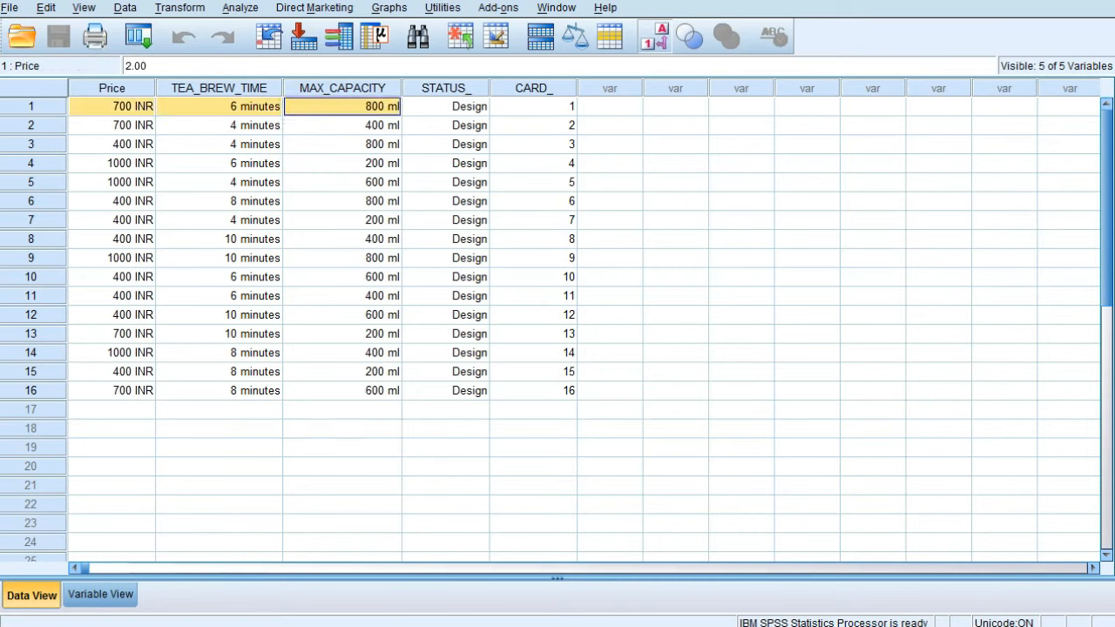
click(112, 126)
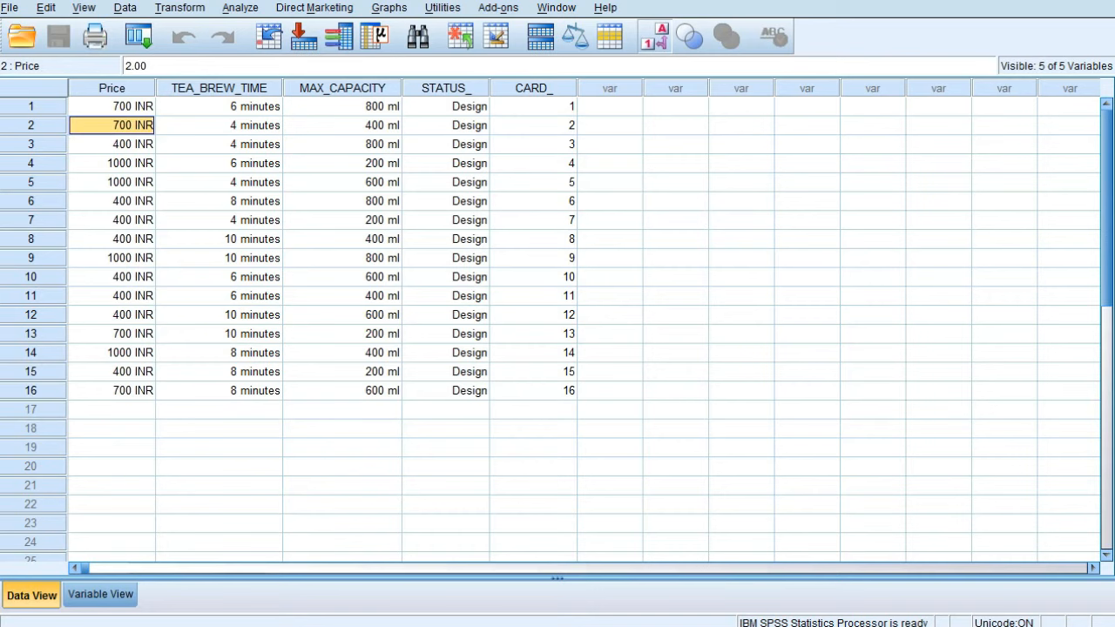
click(218, 126)
click(342, 126)
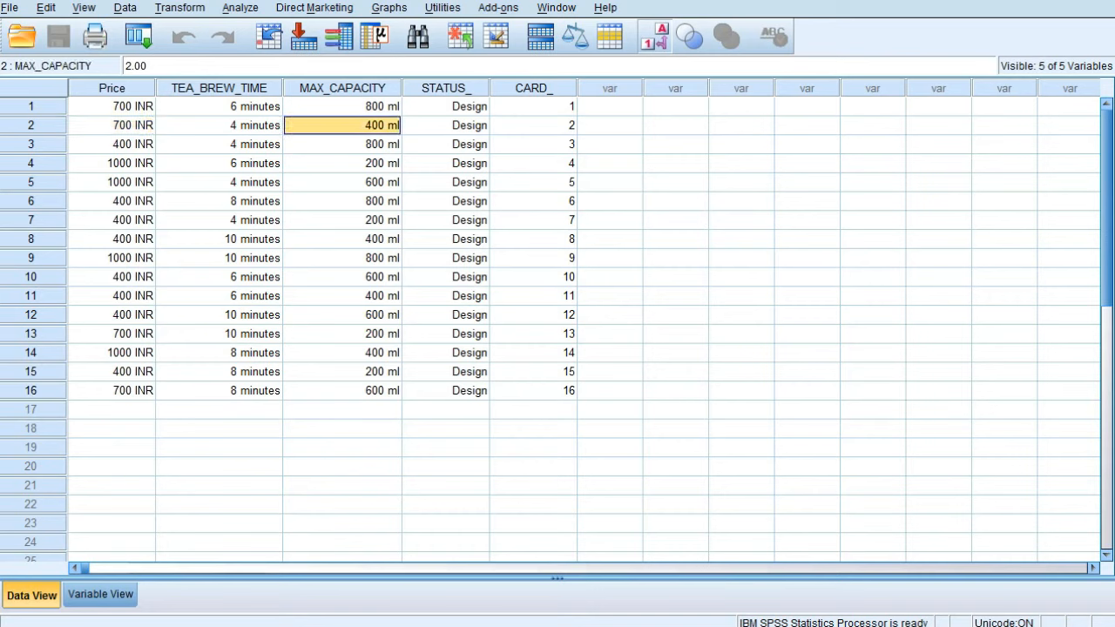
click(446, 106)
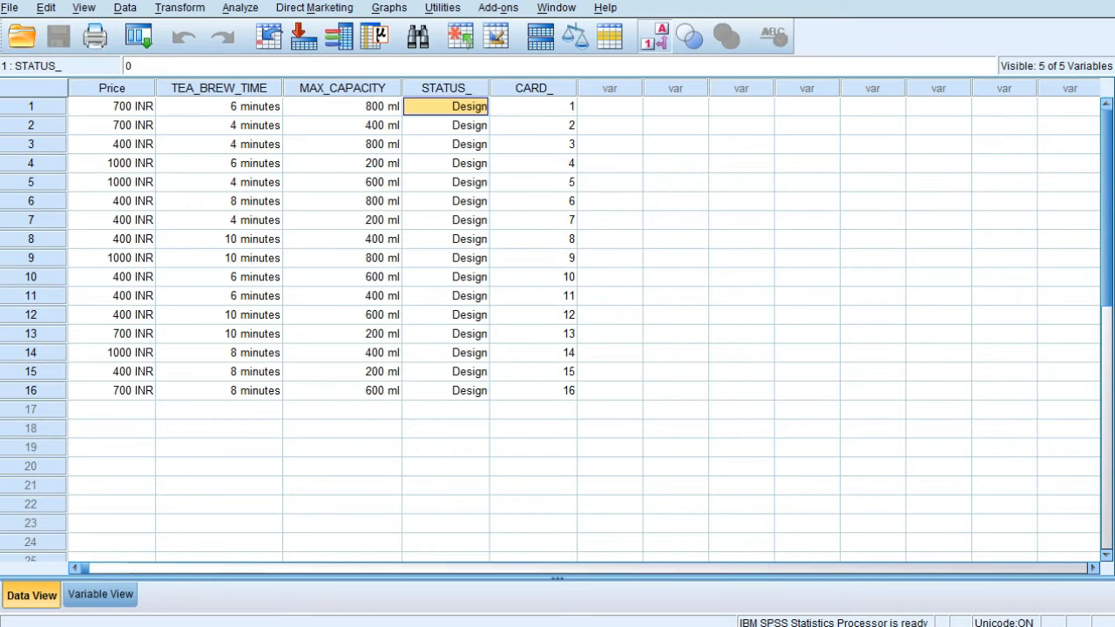
Go through the plan's cards row by row, starting from card 1.
click(31, 106)
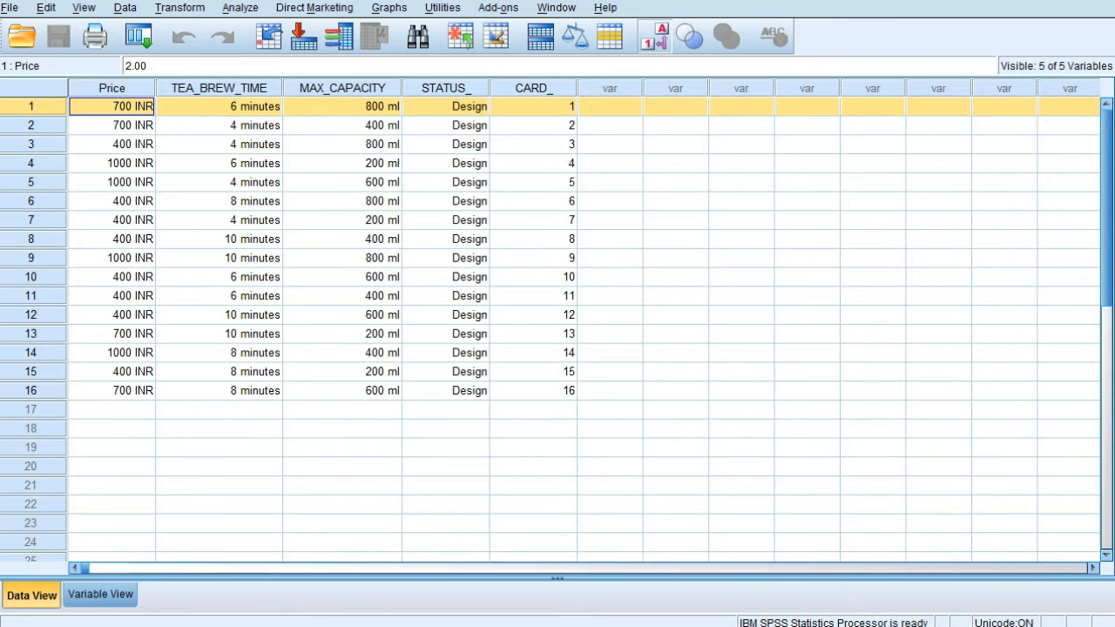
key(Down)
key(Down)
key(Down)
key(Down)
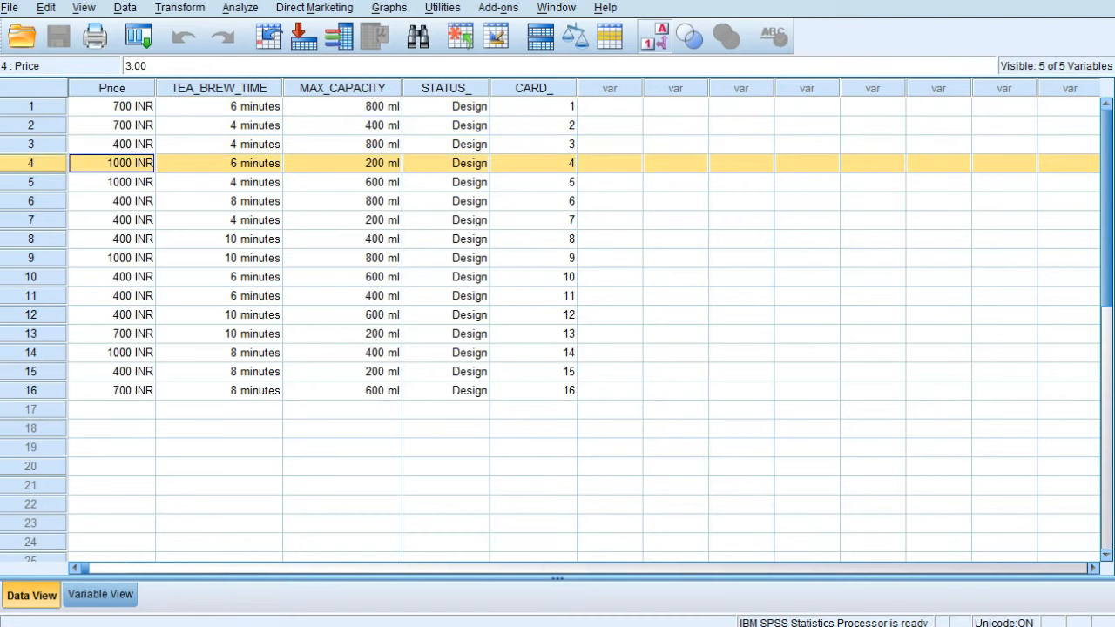
key(Down)
key(Down)
key(Down)
key(Down)
key(Down)
key(Down)
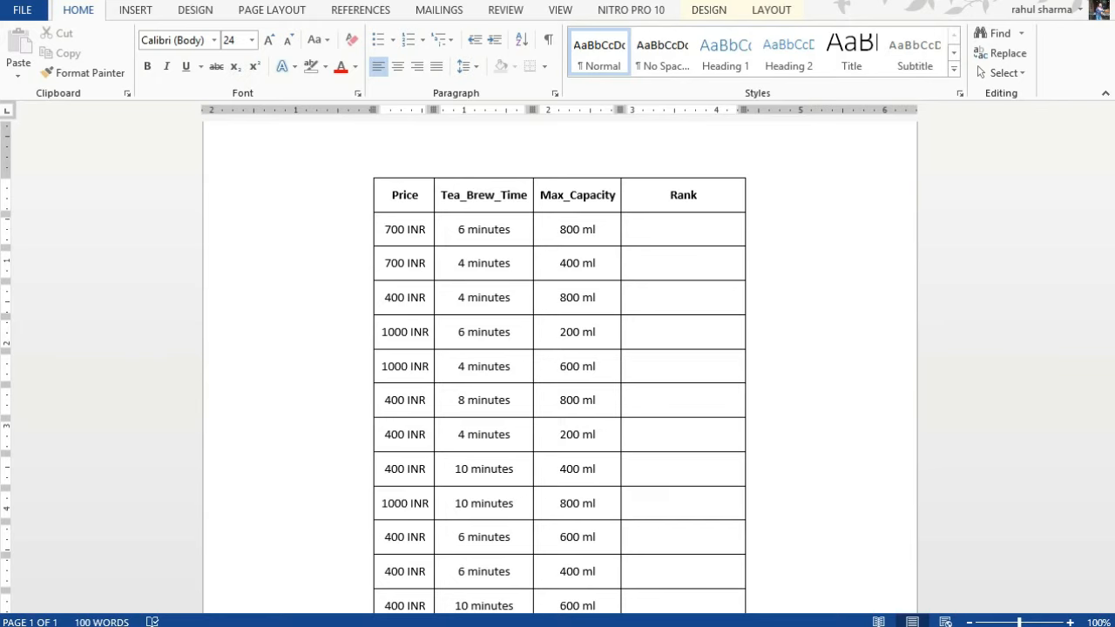
Review the Word table of card profiles and its Rank column, comparing individual price, brew time and capacity combinations.
click(748, 229)
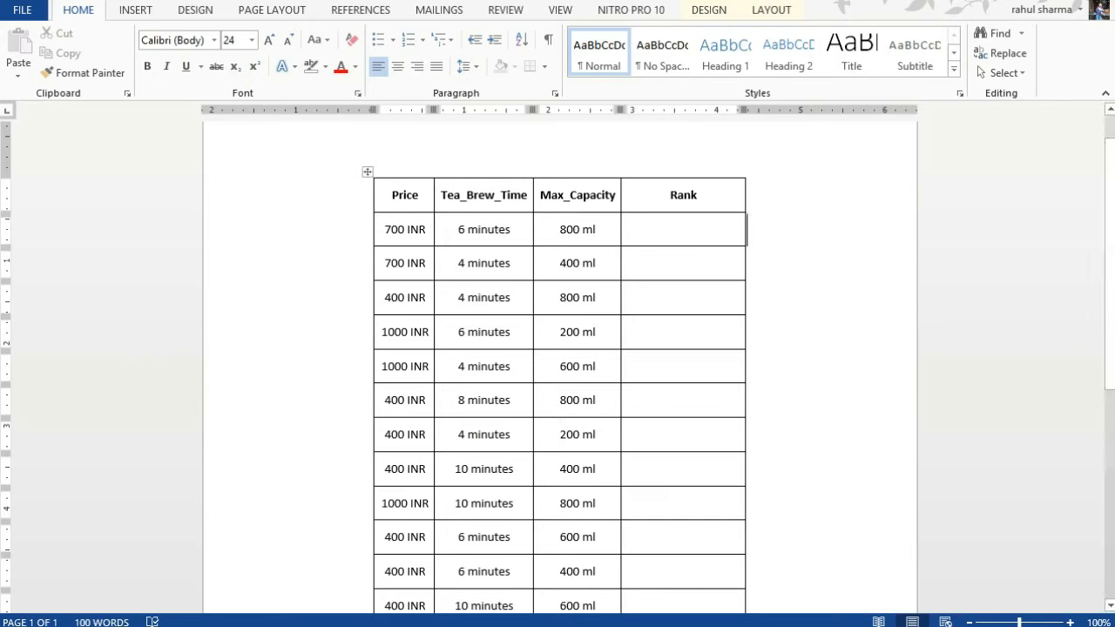
drag(392, 196, 294, 131)
click(419, 236)
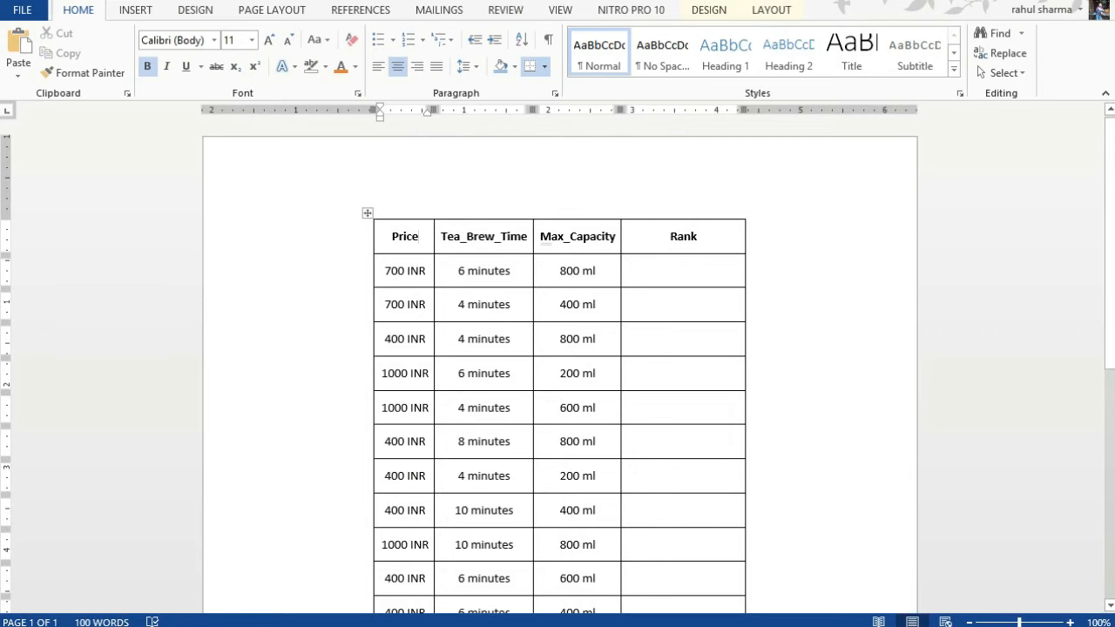
scroll(557, 366, down, 2)
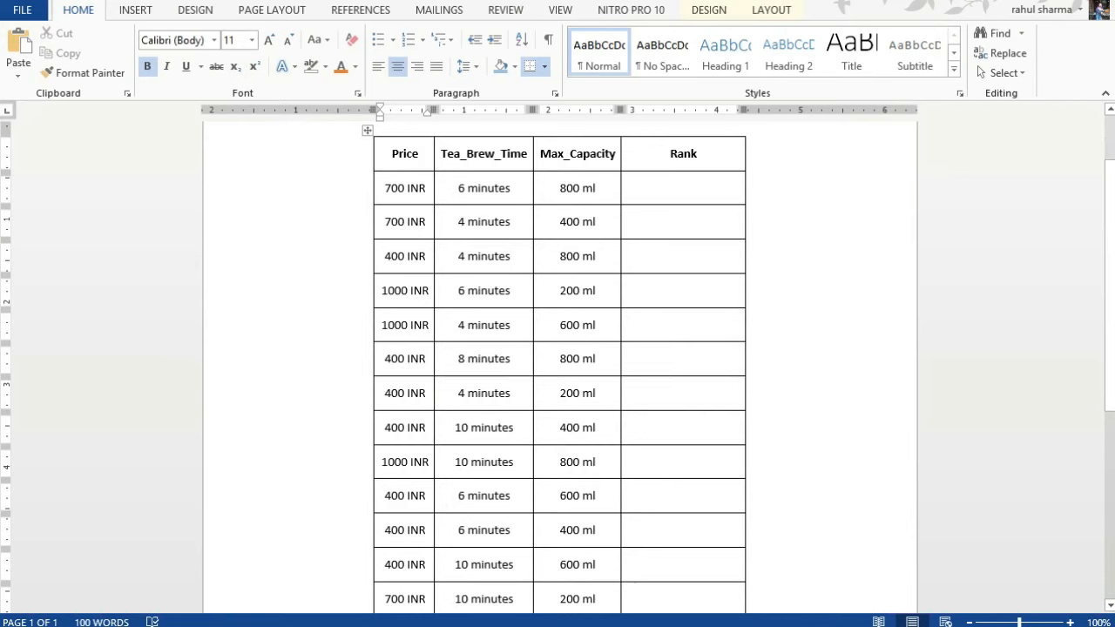
click(684, 188)
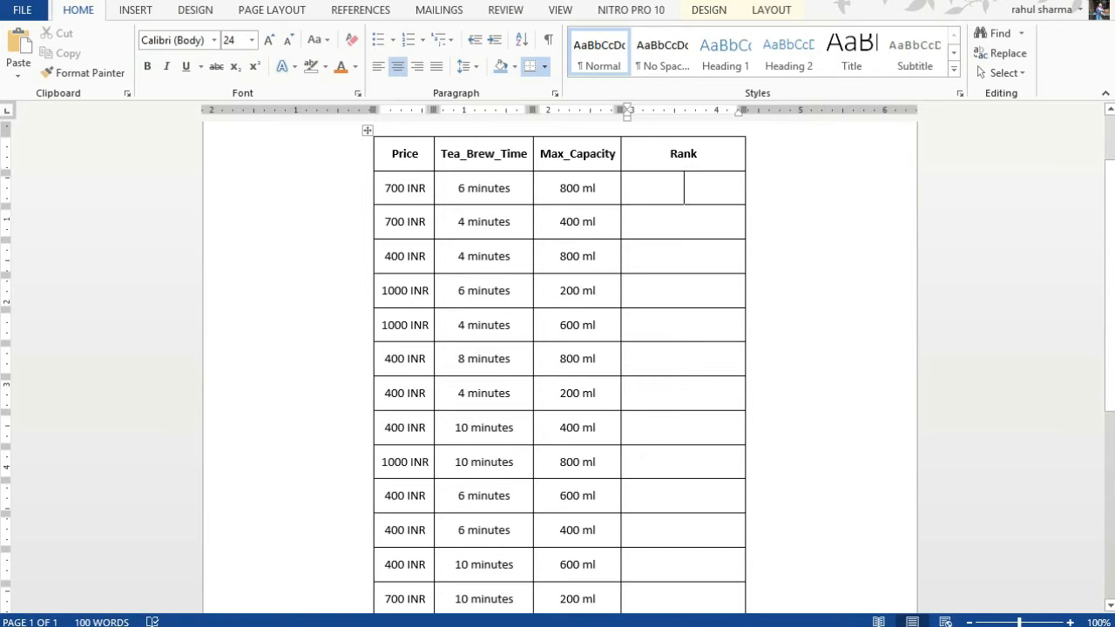
drag(391, 222, 609, 222)
drag(389, 393, 592, 393)
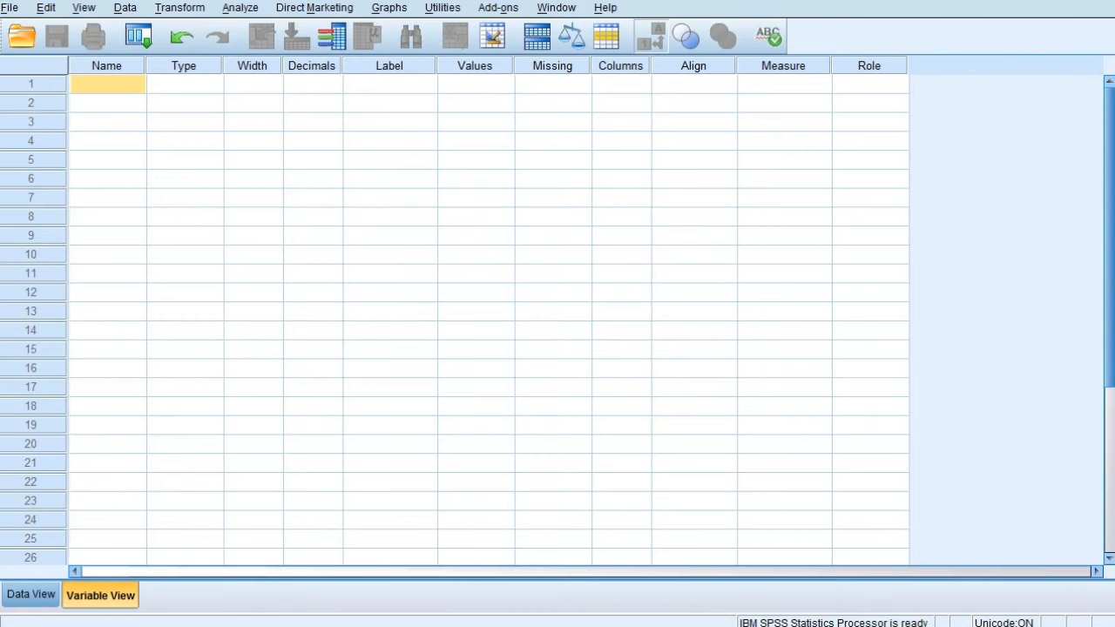
Create the variables Card1 and Card2 in the variable definitions of the empty SPSS dataset.
click(108, 84)
text(Card1)
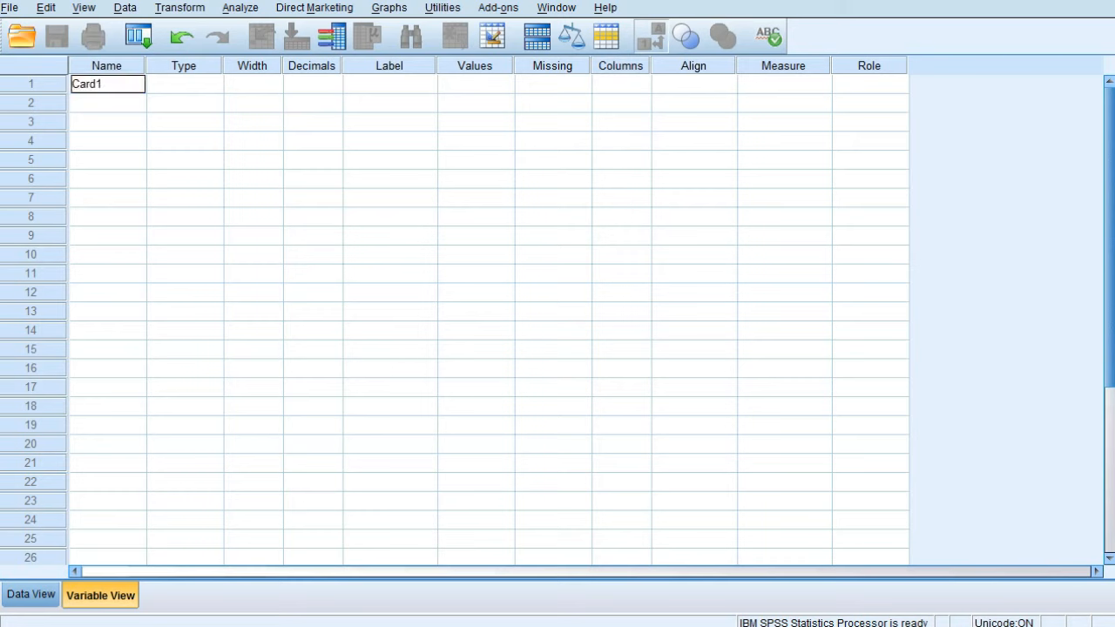
key(Return)
text(Card)
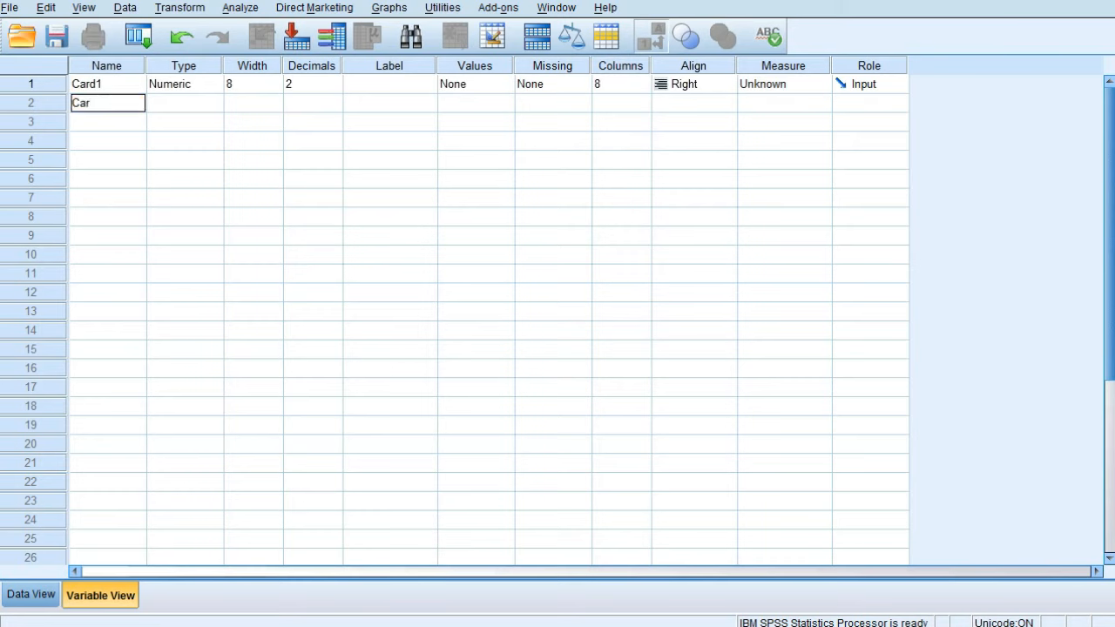
text(2)
key(Return)
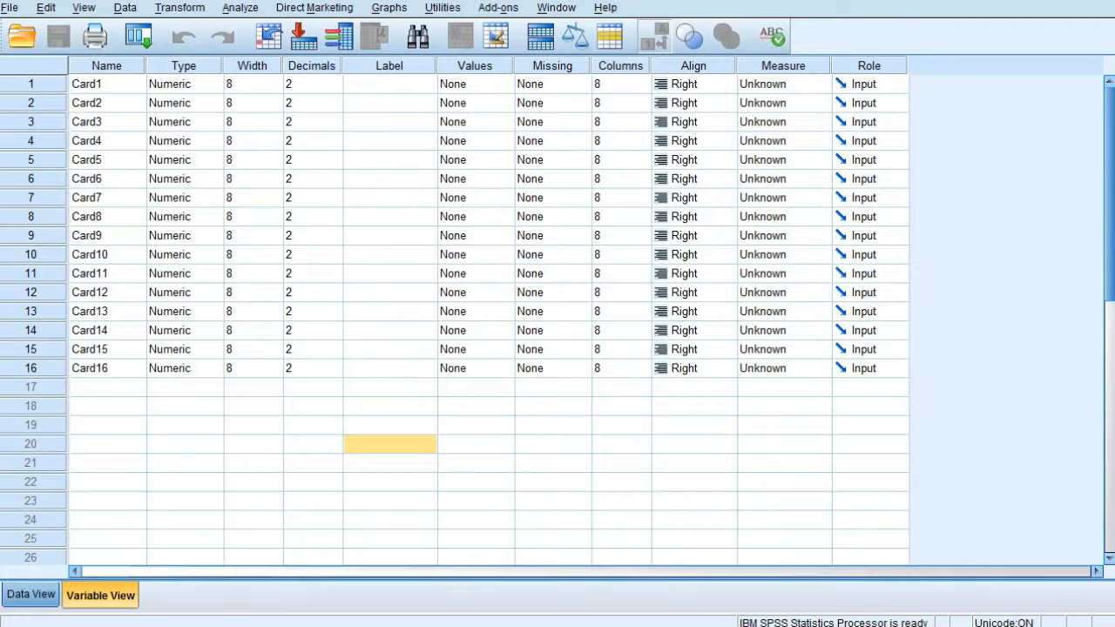
Examine the ranking data for the card variables, checking the first respondent's row and its Card1 and Card2 entries.
click(31, 594)
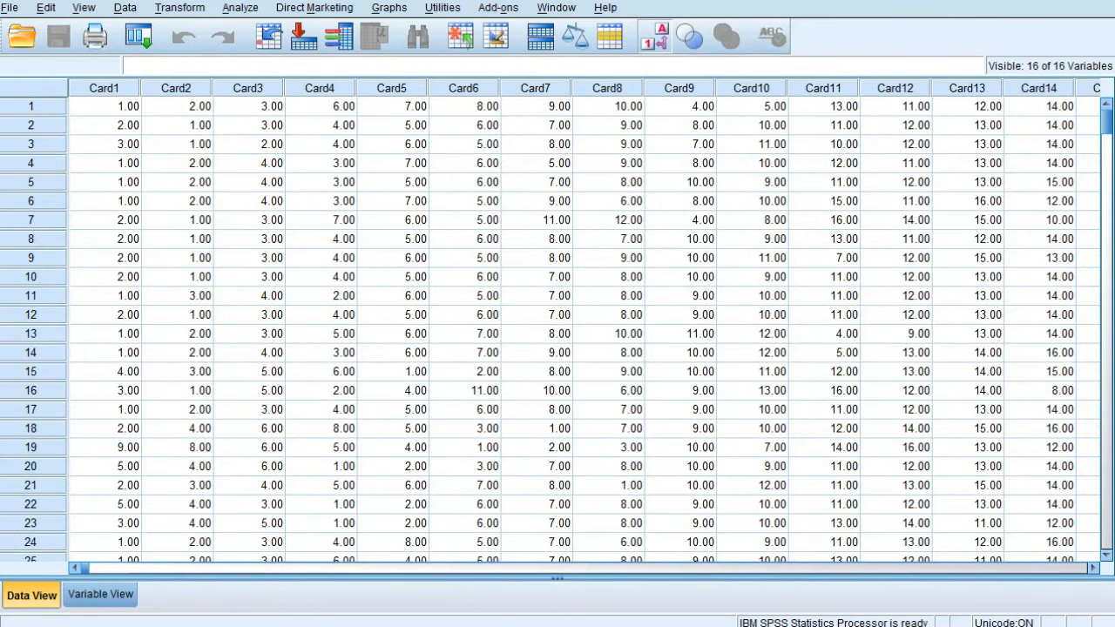
click(104, 106)
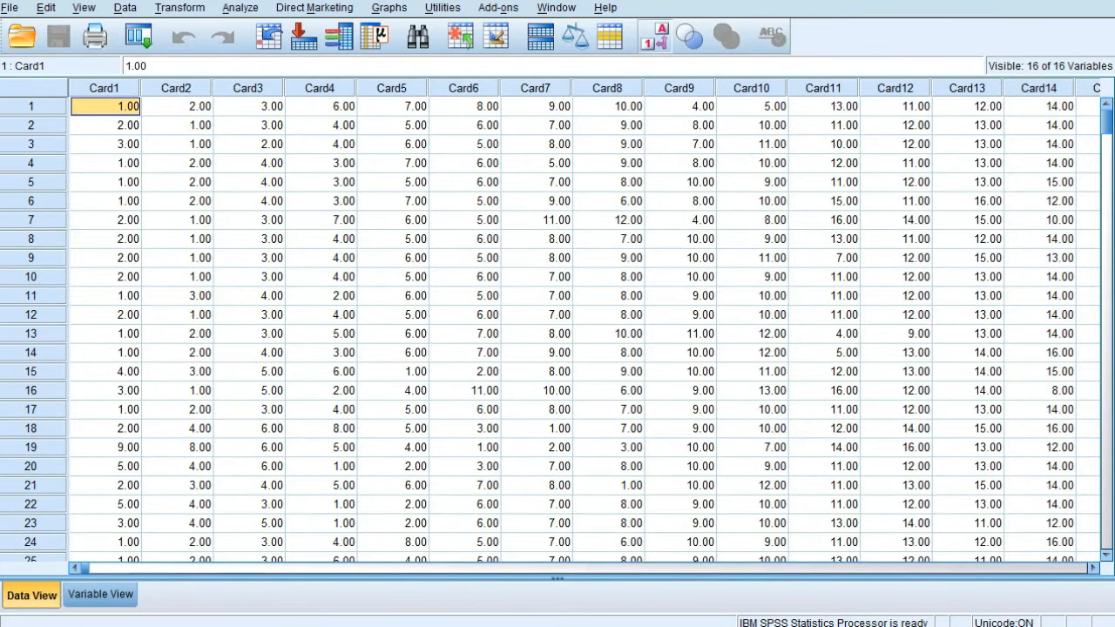
click(30, 105)
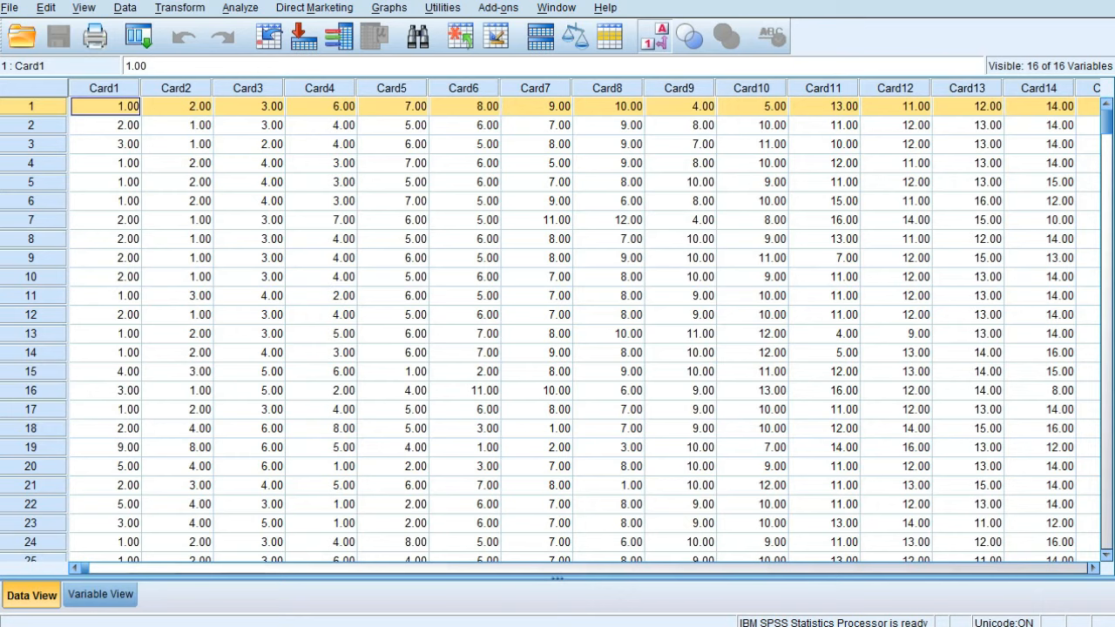
click(176, 106)
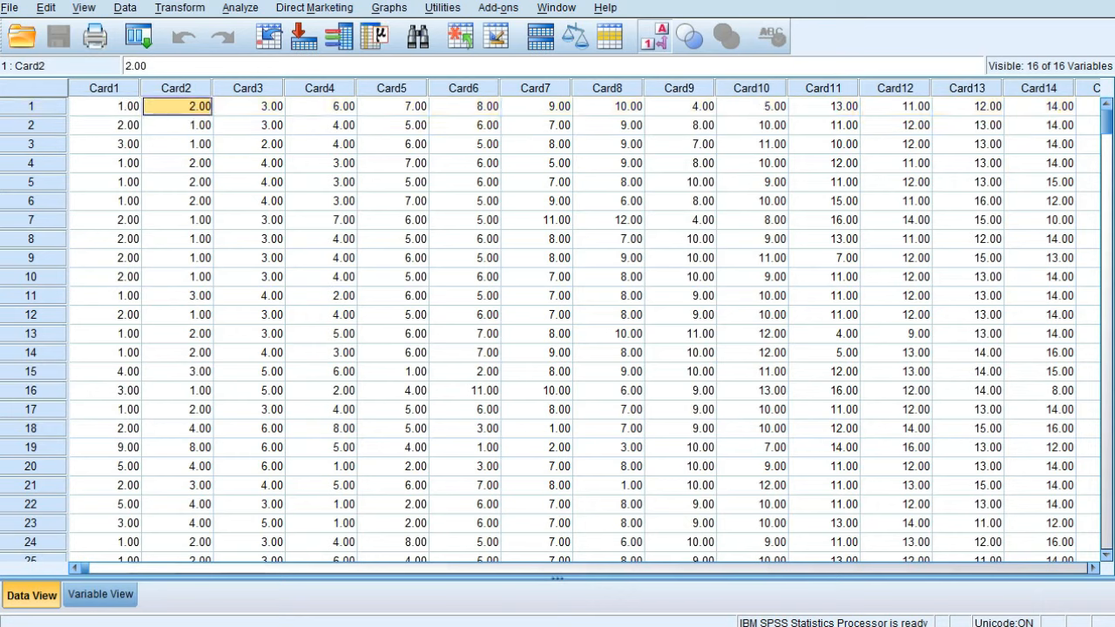
Read the first respondent's ranking row across the card variables from Card3 onward, returning to Card1.
click(247, 105)
click(320, 105)
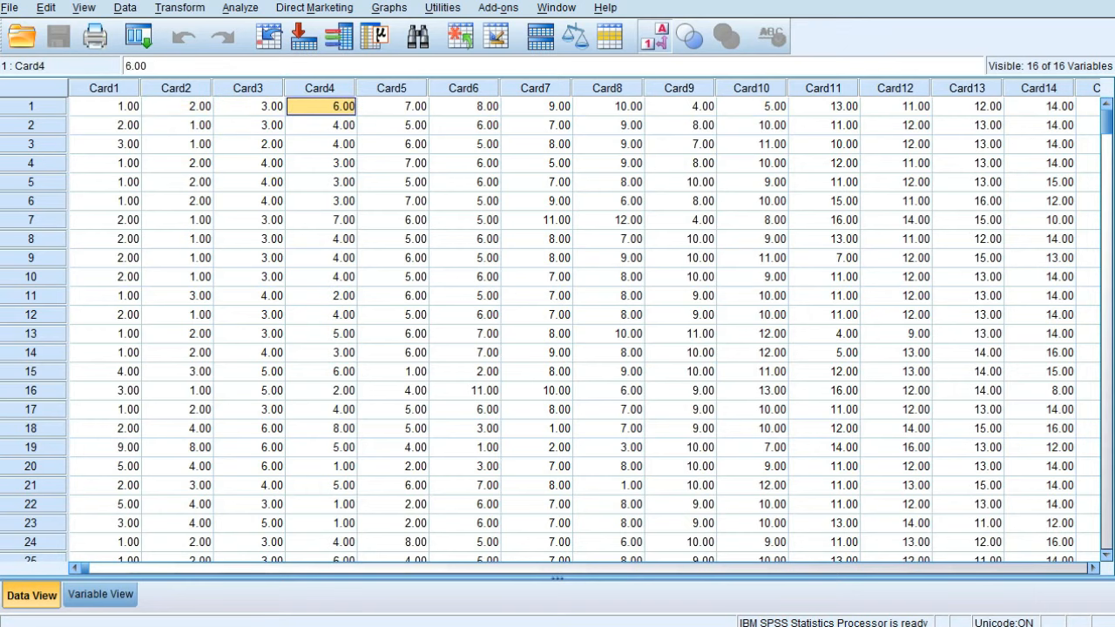
click(967, 105)
key(Right)
key(Right)
key(Right)
key(Right)
key(Right)
key(Left)
click(357, 105)
key(Left)
key(Left)
key(Left)
key(Left)
key(Left)
key(Left)
key(Left)
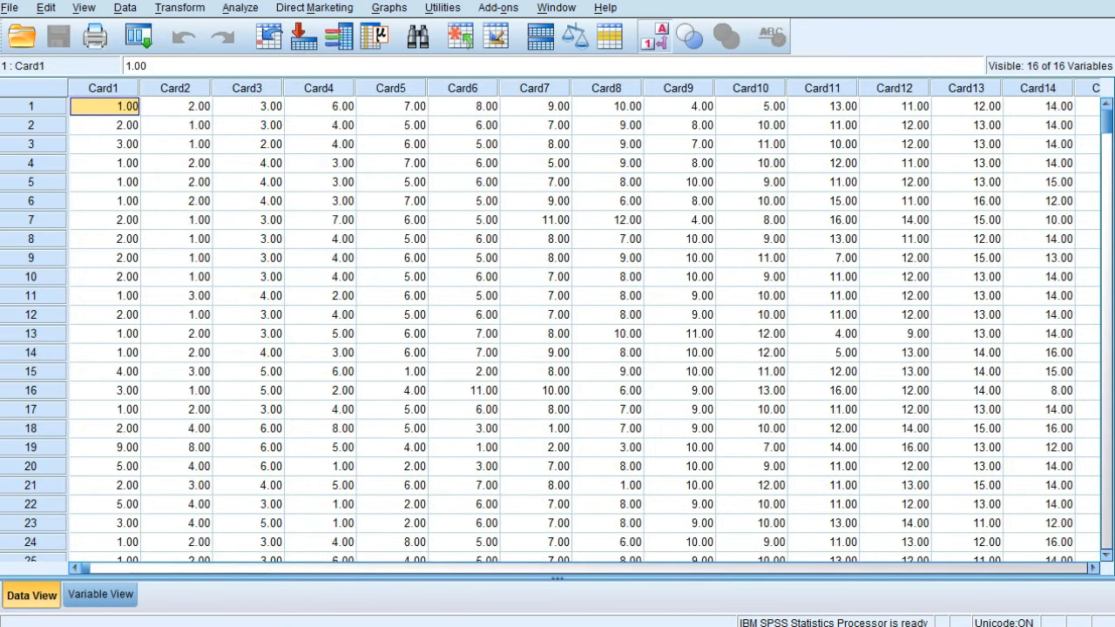
Look through the respondents' ranking rows down to the last filled case and back to the first.
key(Down)
key(Down)
key(Down)
key(Down)
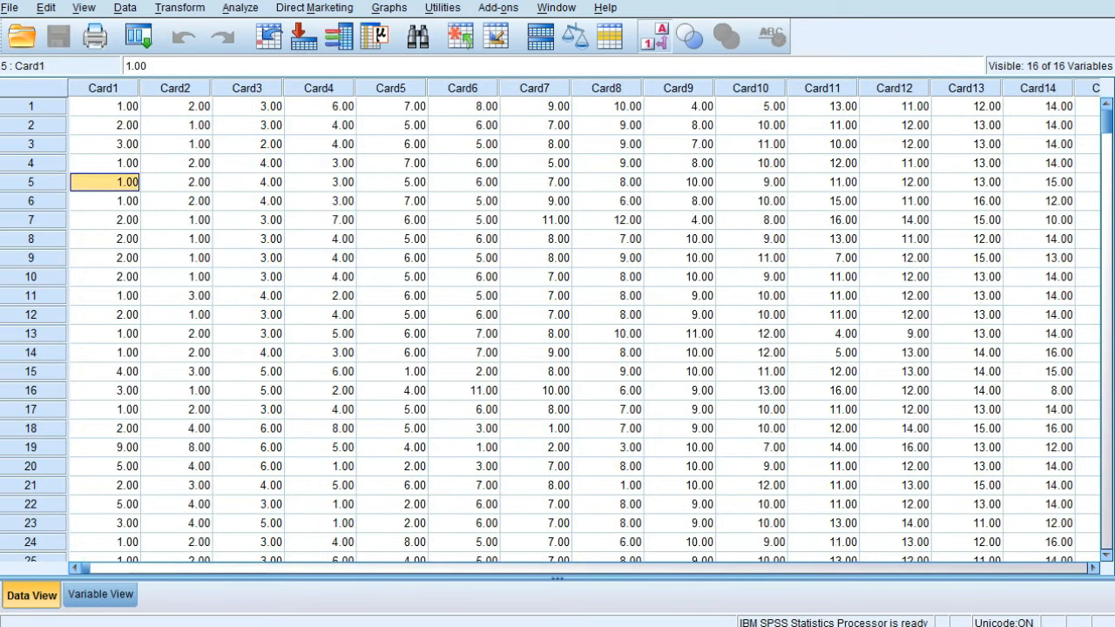
scroll(557, 331, down, 20)
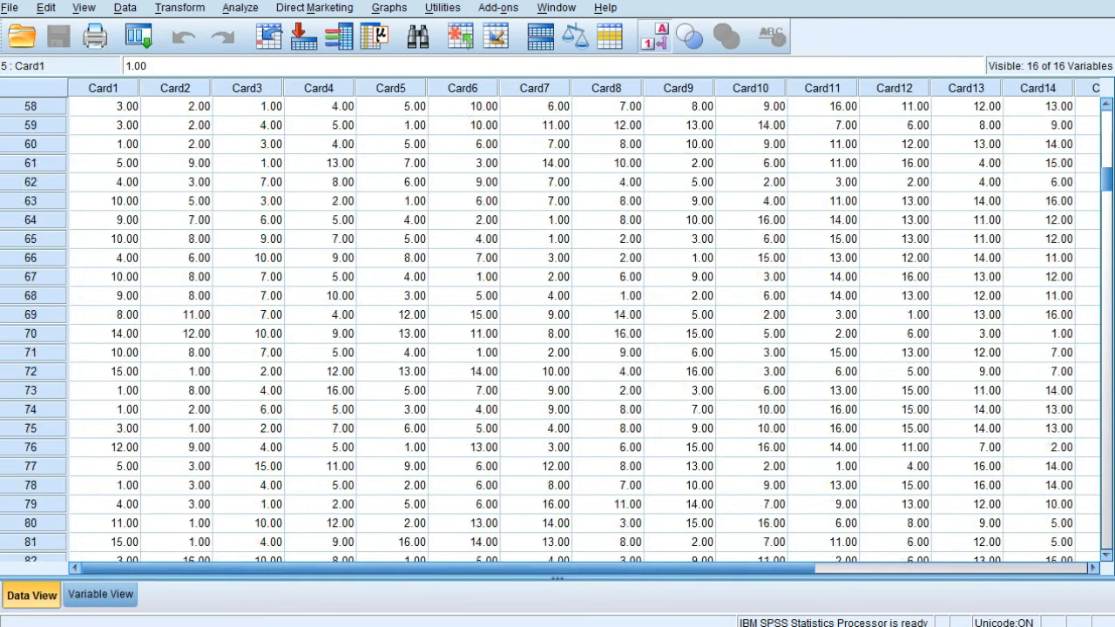
scroll(558, 331, down, 20)
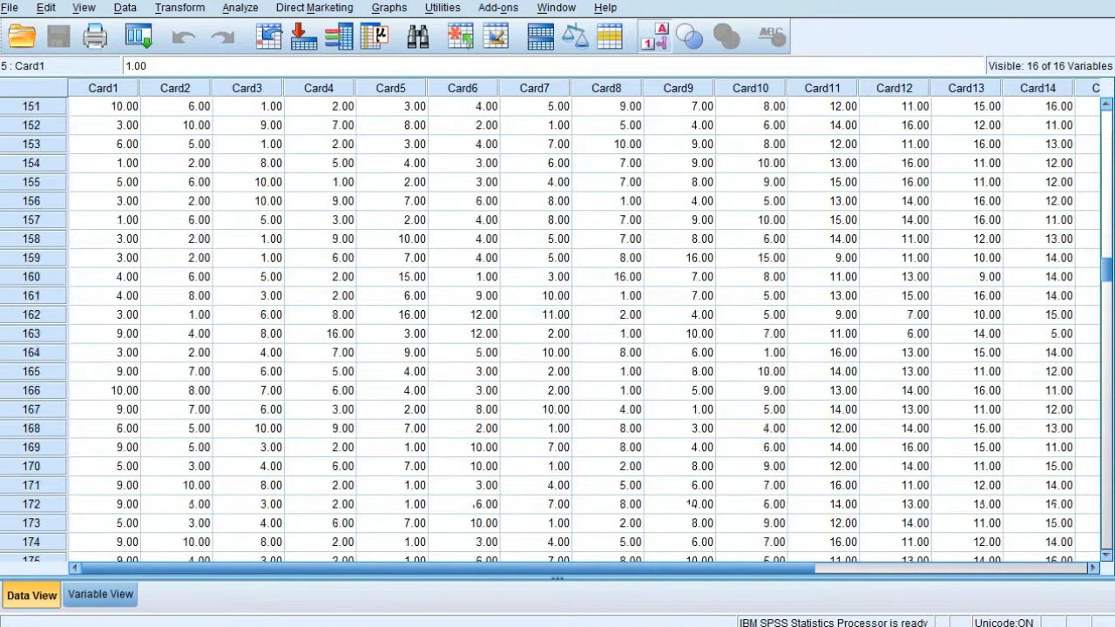
scroll(558, 330, down, 20)
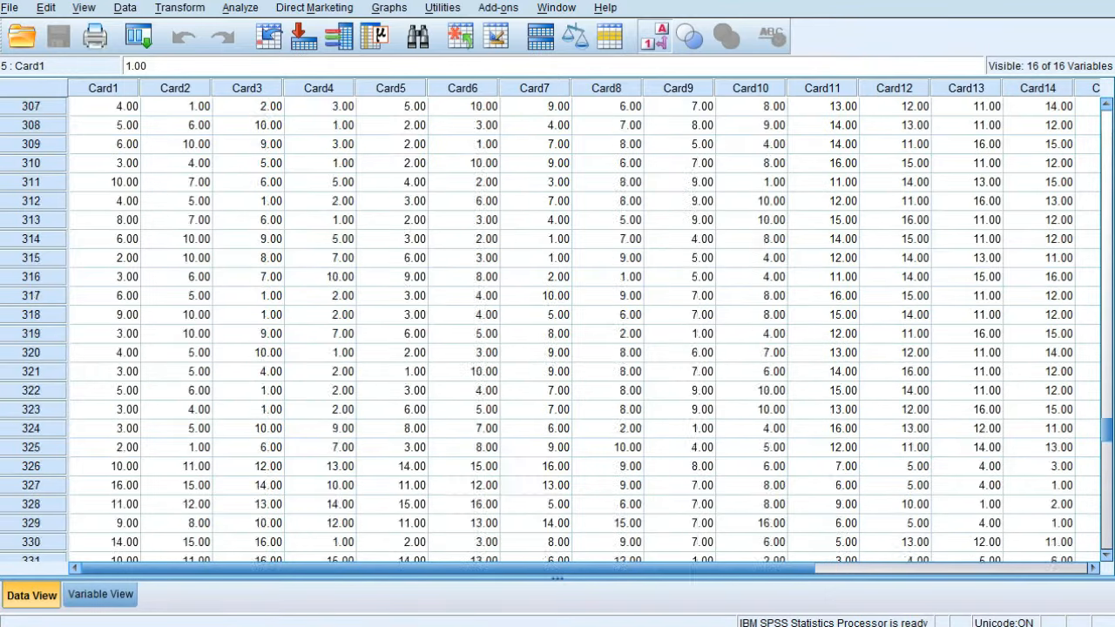
scroll(558, 331, down, 15)
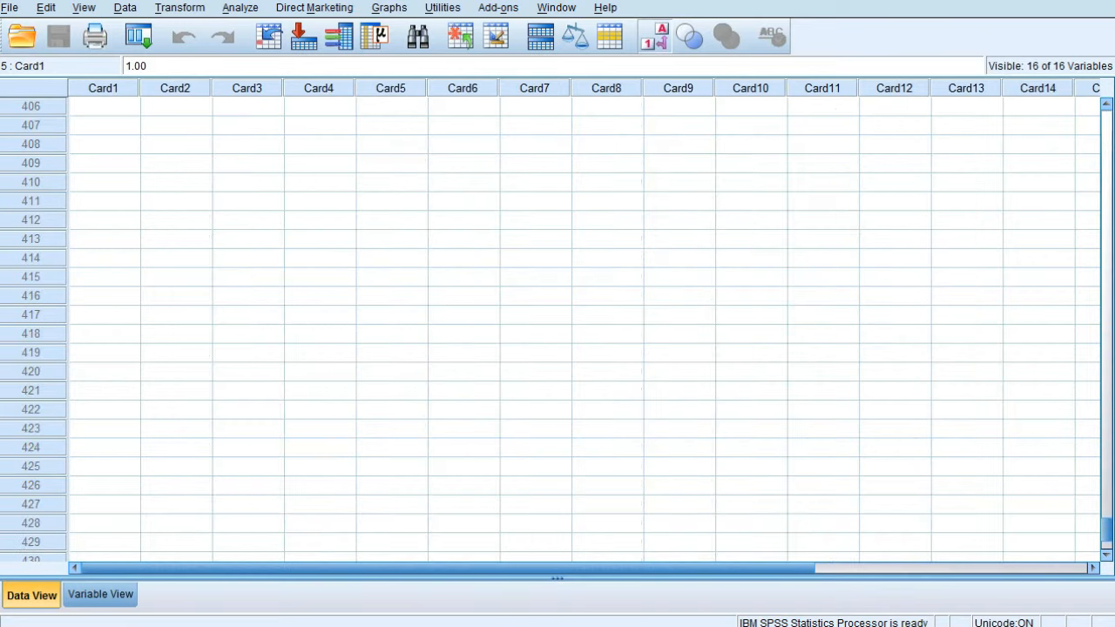
scroll(557, 331, up, 5)
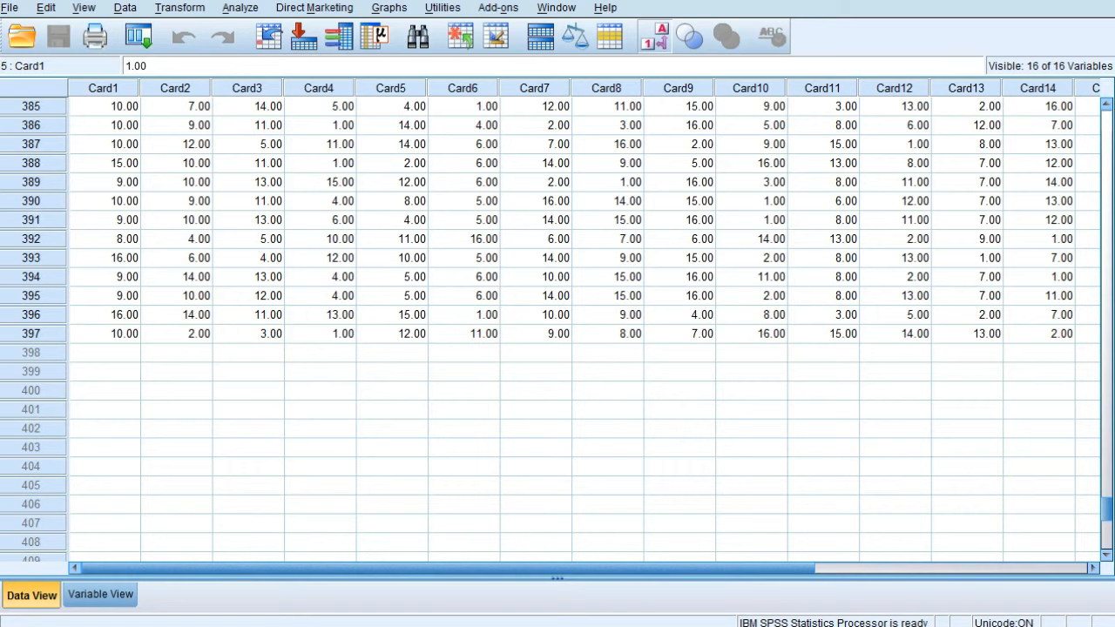
scroll(558, 322, up, 20)
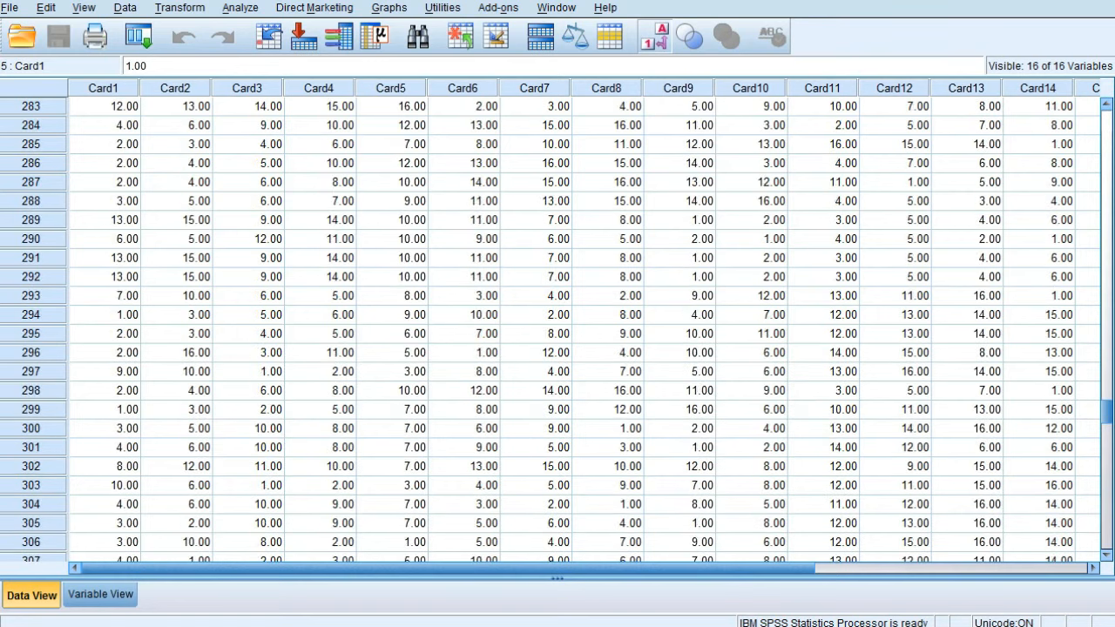
scroll(557, 322, up, 20)
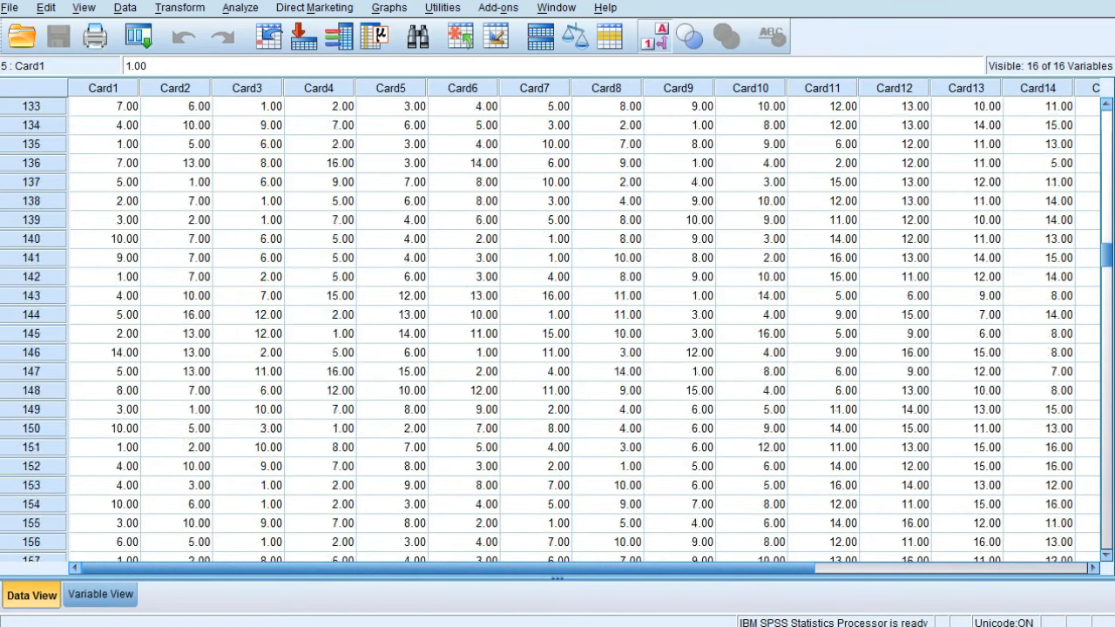
scroll(557, 322, up, 20)
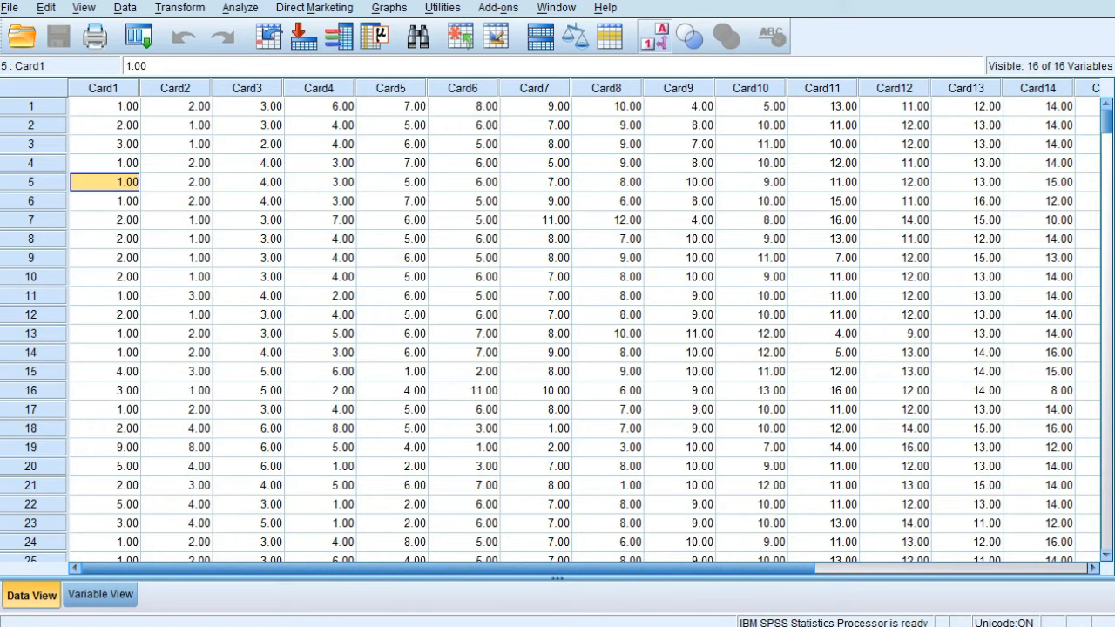
Switch to the Windows desktop and check the saved Plan and data files there.
click(10, 8)
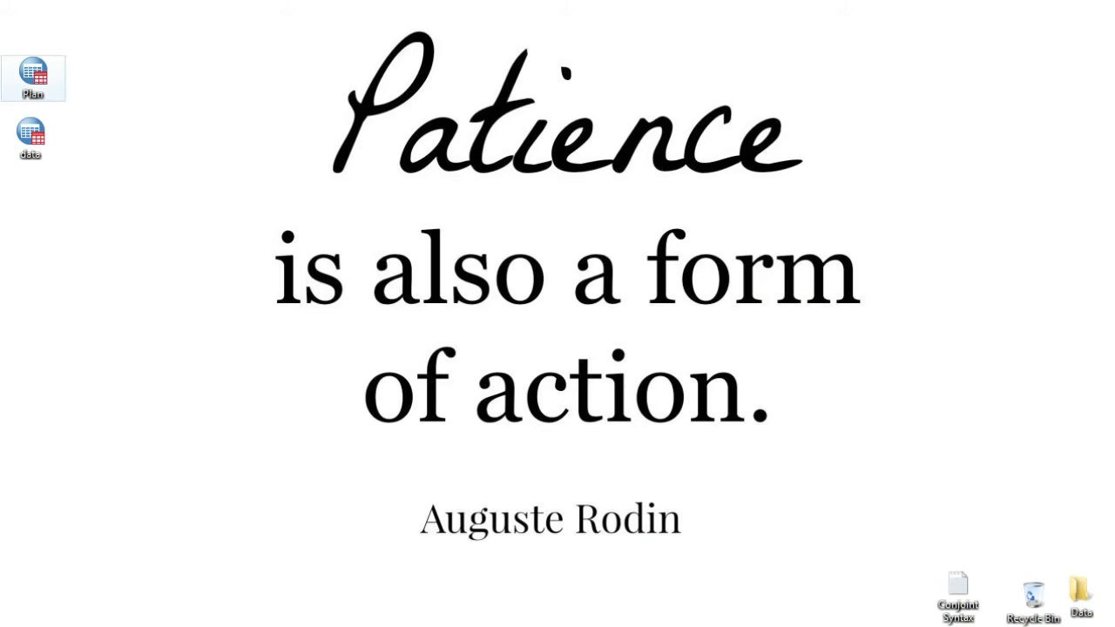
click(34, 79)
click(45, 135)
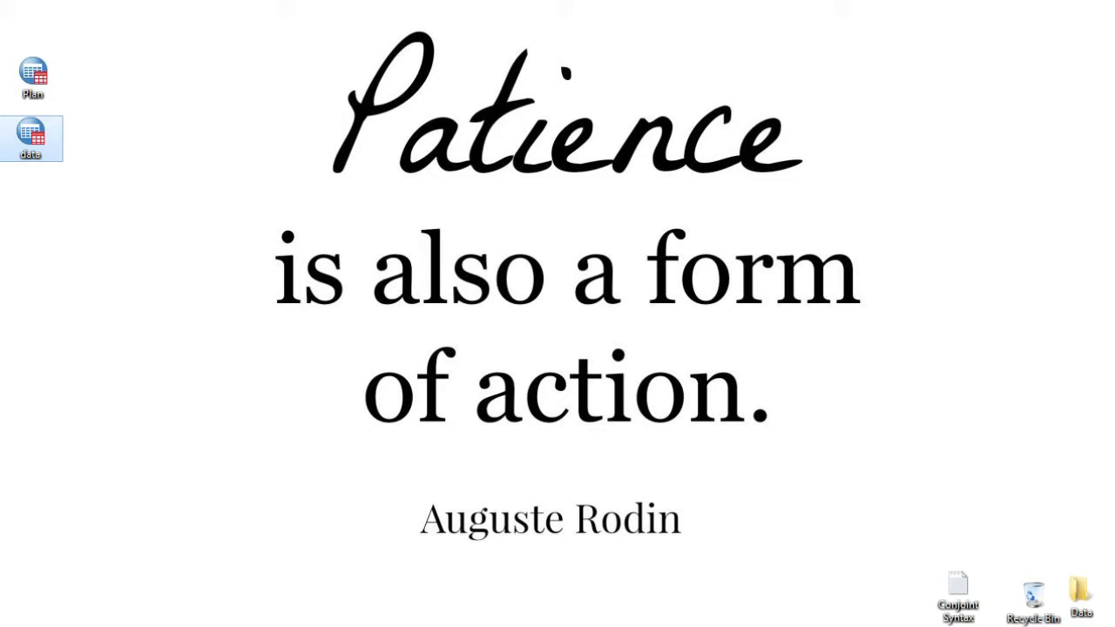
click(122, 165)
drag(33, 77, 27, 76)
click(113, 113)
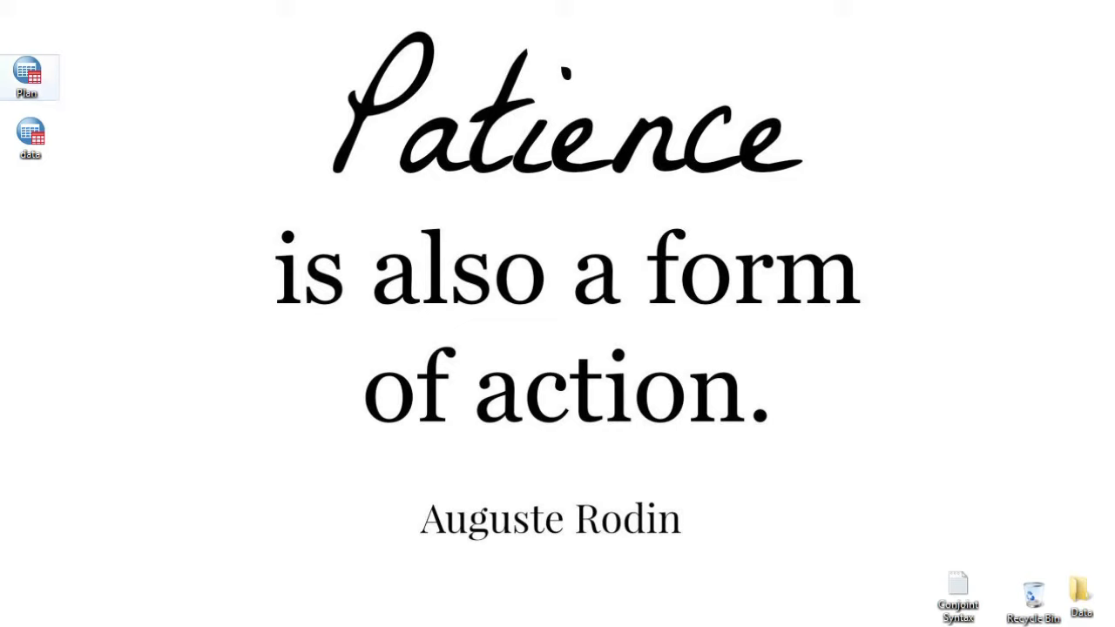
click(30, 76)
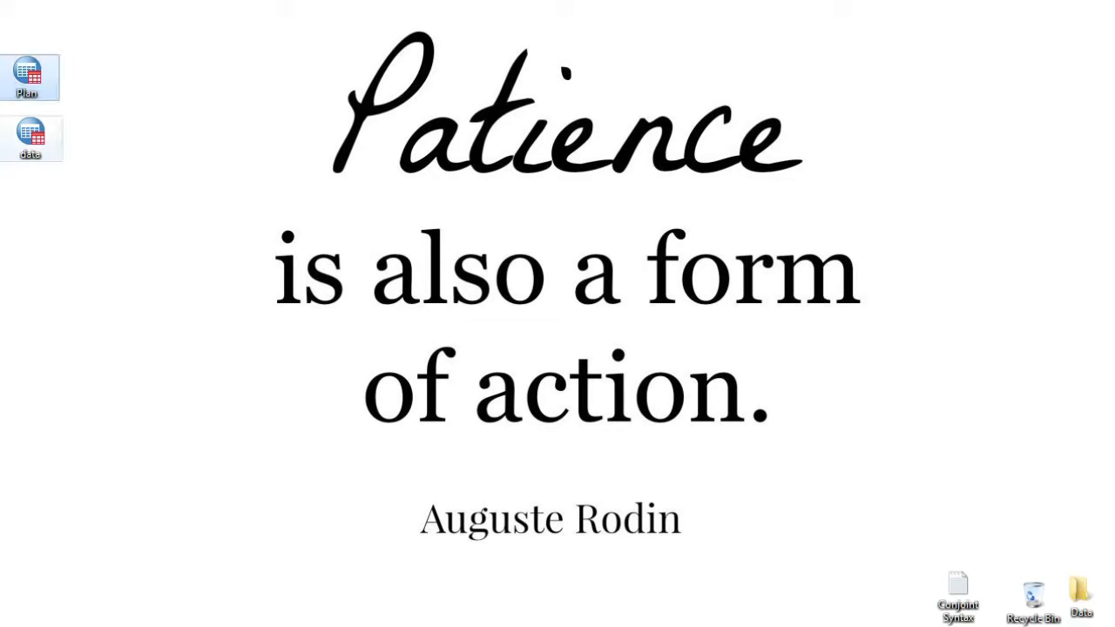
click(31, 140)
click(113, 153)
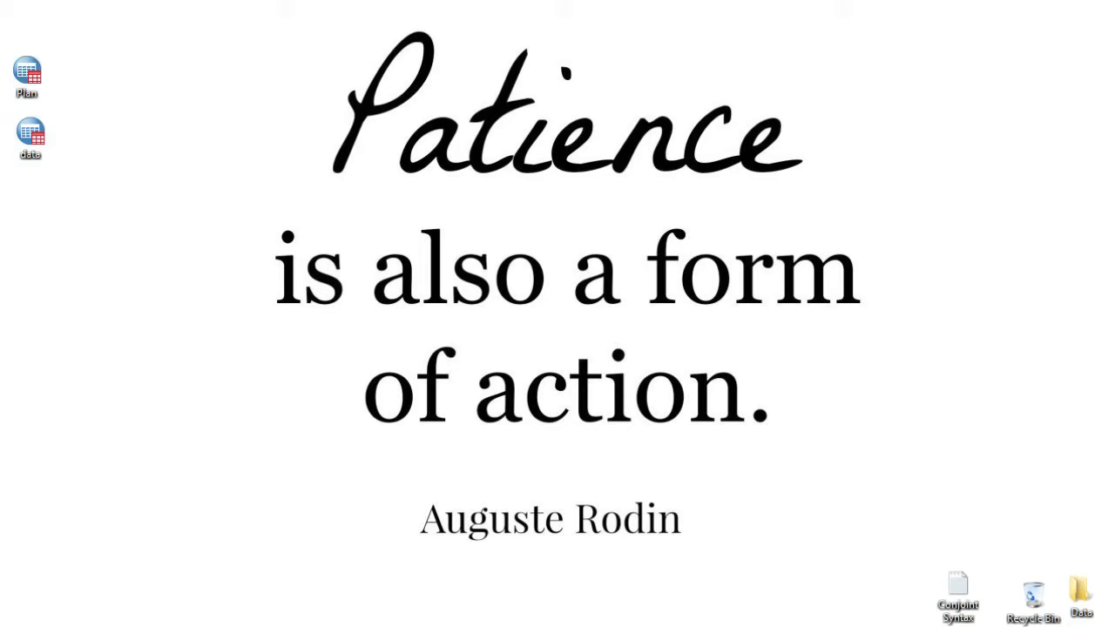
drag(81, 196, 18, 72)
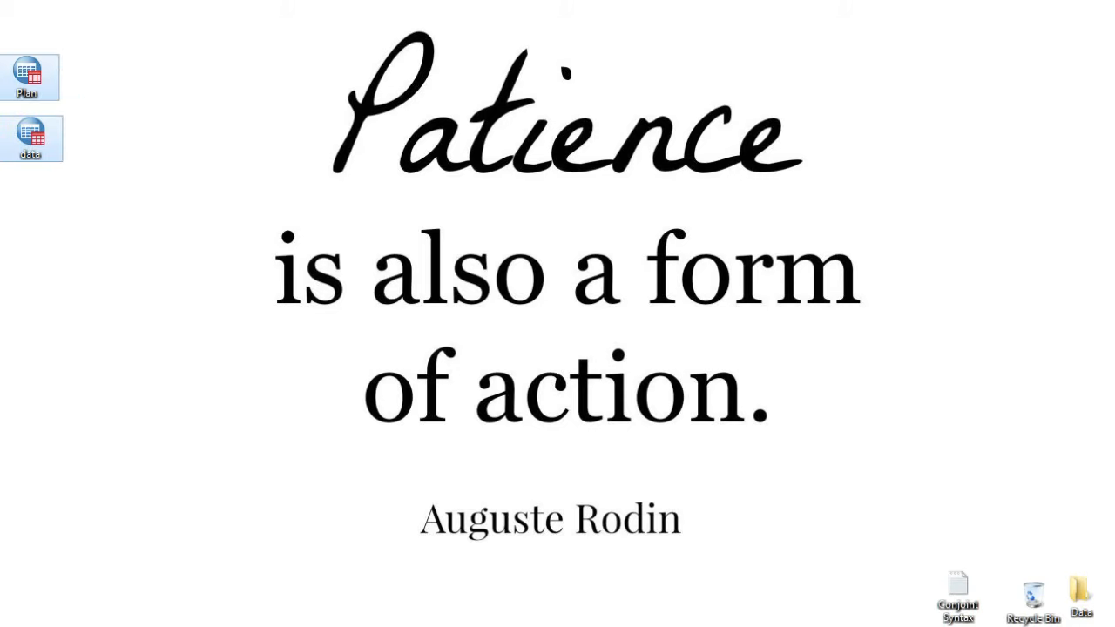
click(113, 140)
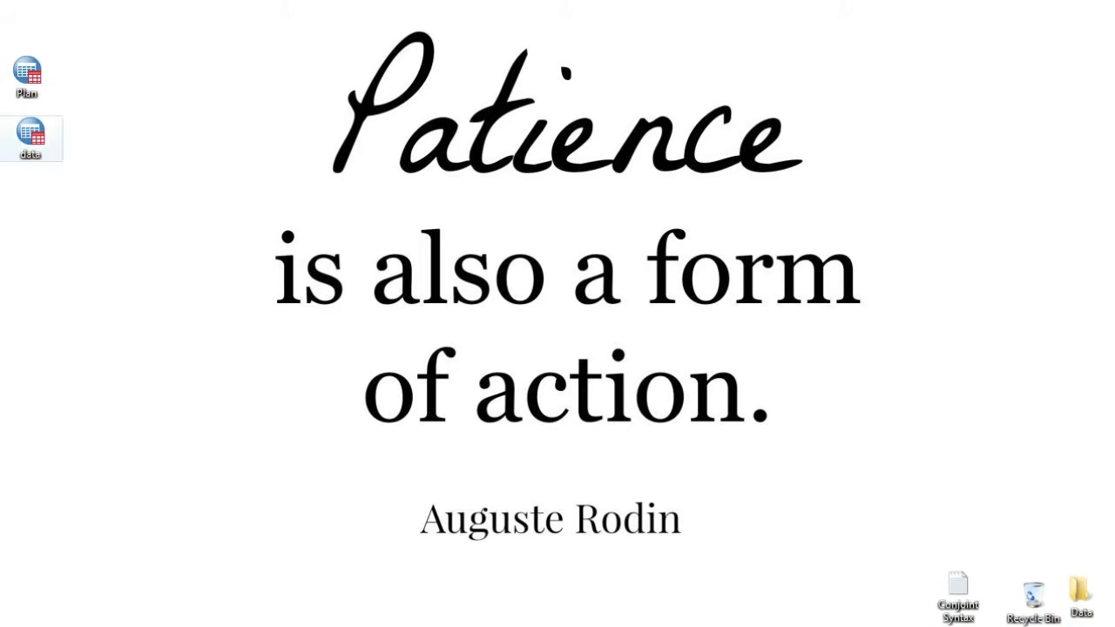
Return to the card ranking dataset in SPSS and create a new syntax file.
click(248, 626)
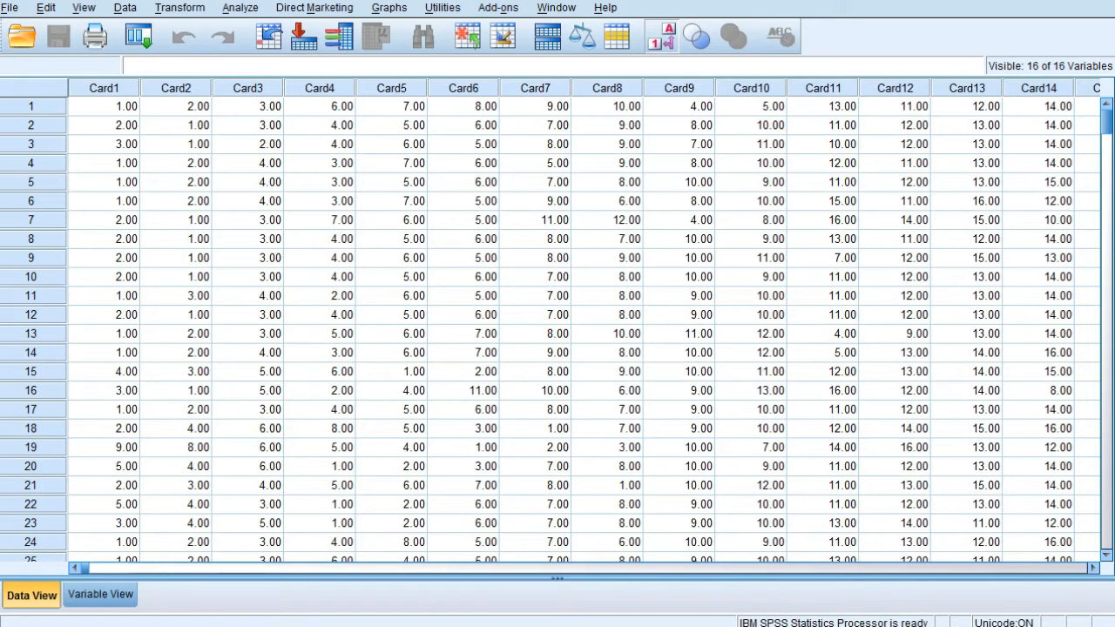
key(alt+f)
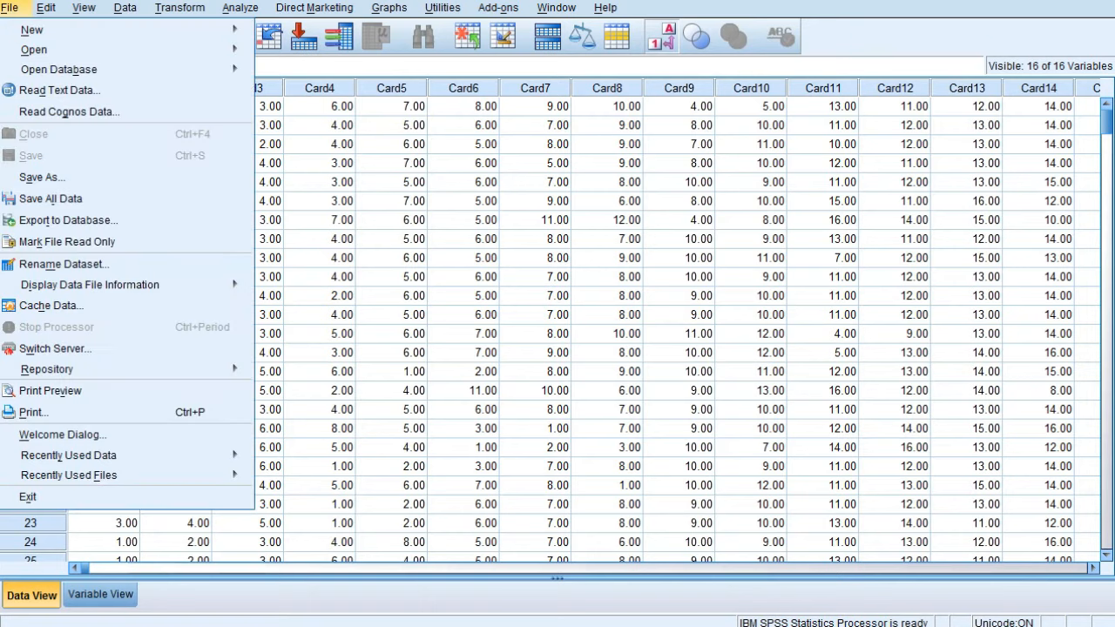
mouse_move(32, 30)
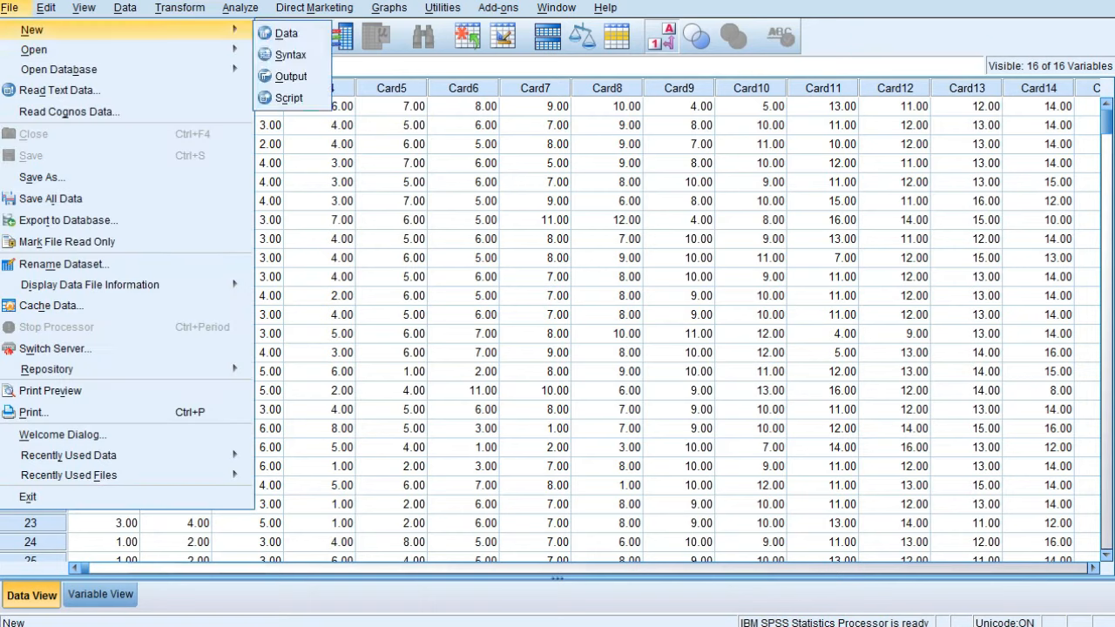
key(Right)
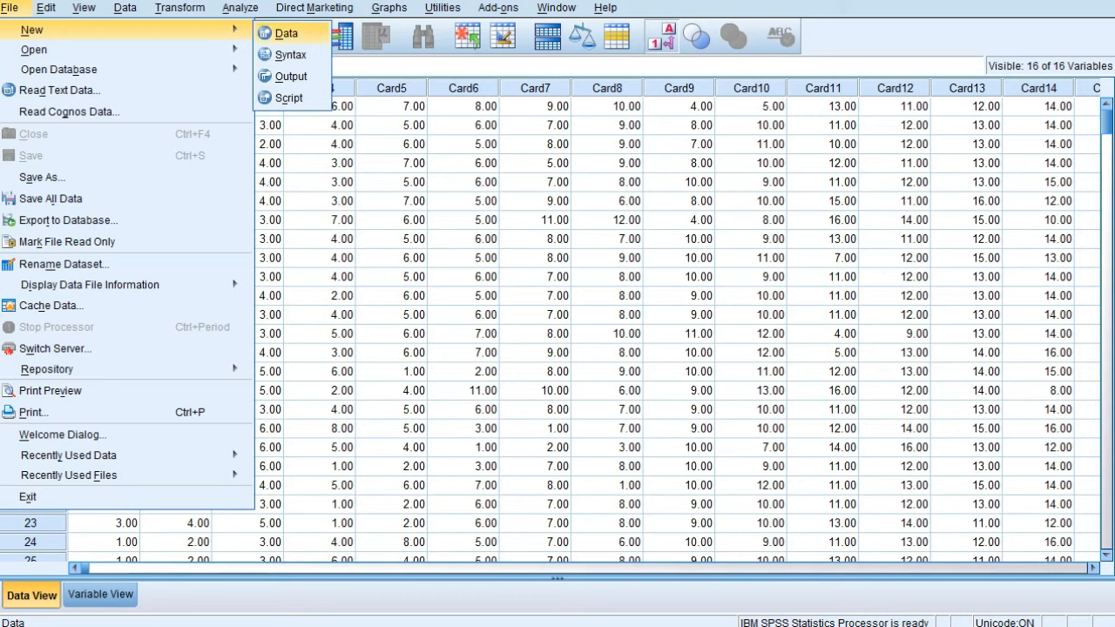
key(Down)
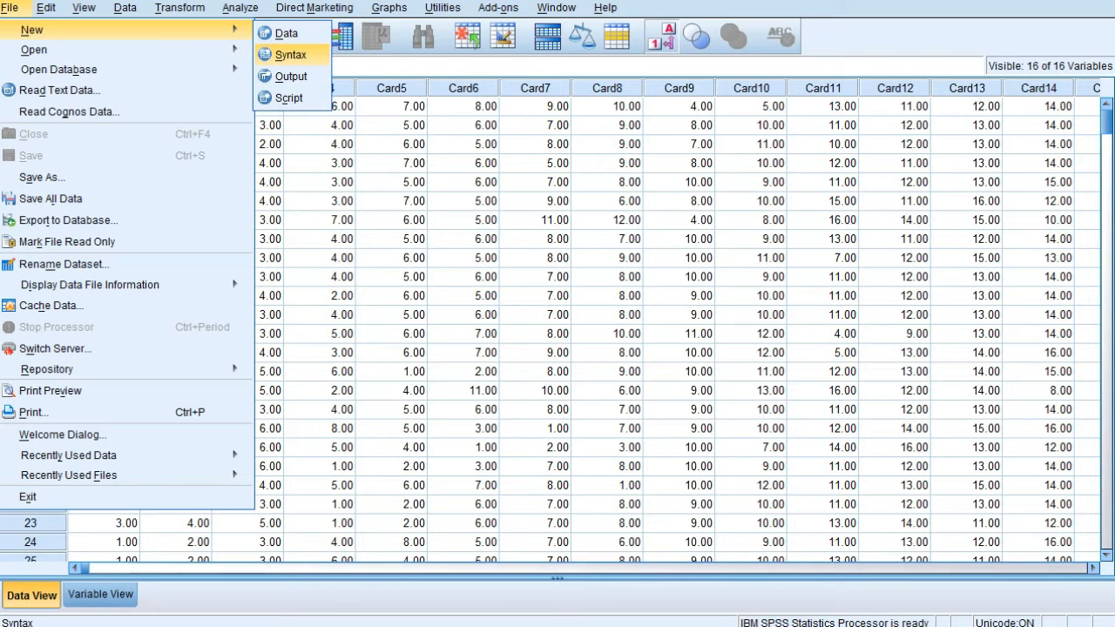
key(Return)
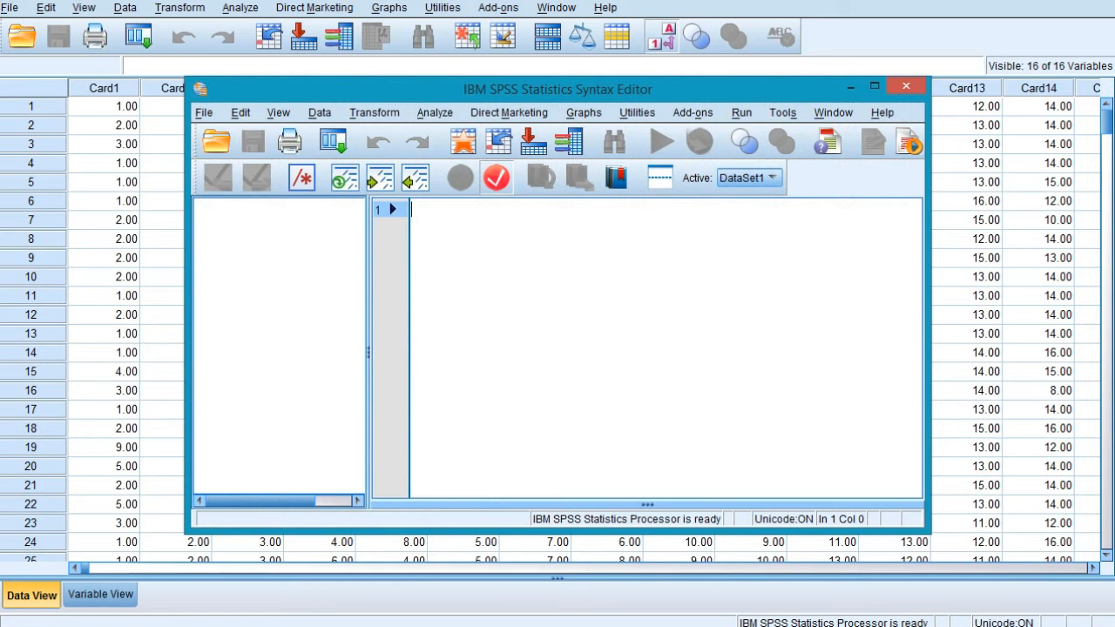
Write the conjoint command with Desktop files plan.sav and data.sav, sequence card1 TO card16, factors Price, Tea_Brew_Time, Max_capacity, print SUMMARYONLY, utility file utility.sav and plot all.
text(conjoint plan='C:\Users\rahul\Desktop\plan.sav' /data= 'C:\Users\rahul\Desktop\data.sav' /SEQUENCE=card1 TO card16 /FACTORS=Price       Tea_Brew_Time       Max_capacity /PRINT=SUMMARYONLY /utility='C:\Users\rahul\Desktop\utility.sav' /plot=all.)
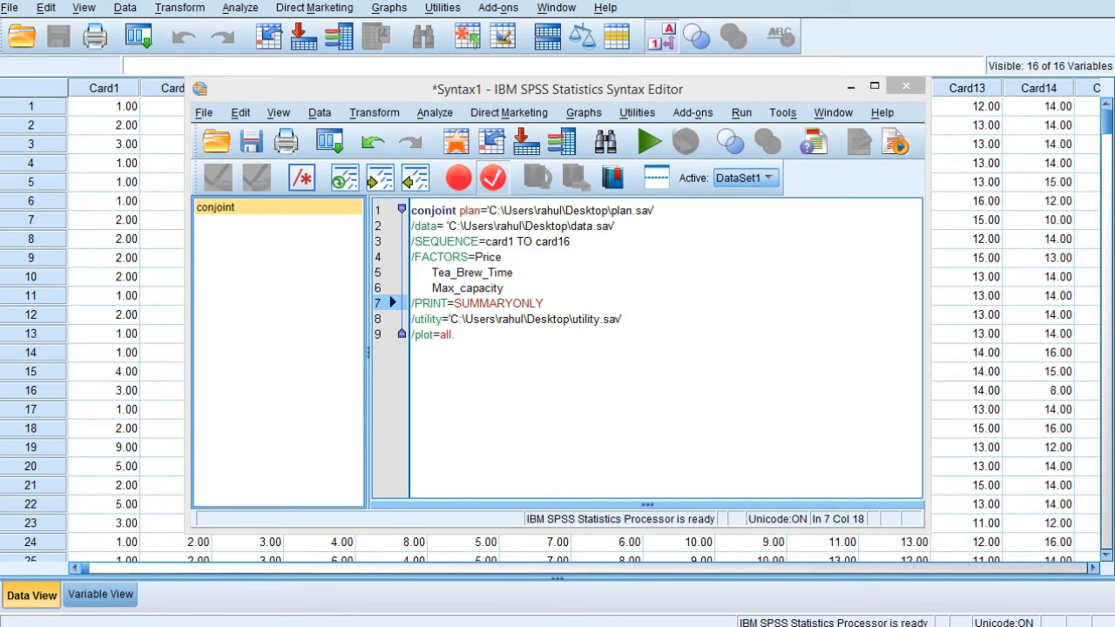
Examine the plan and data file paths and the card sequence line in the conjoint syntax.
drag(416, 210, 653, 210)
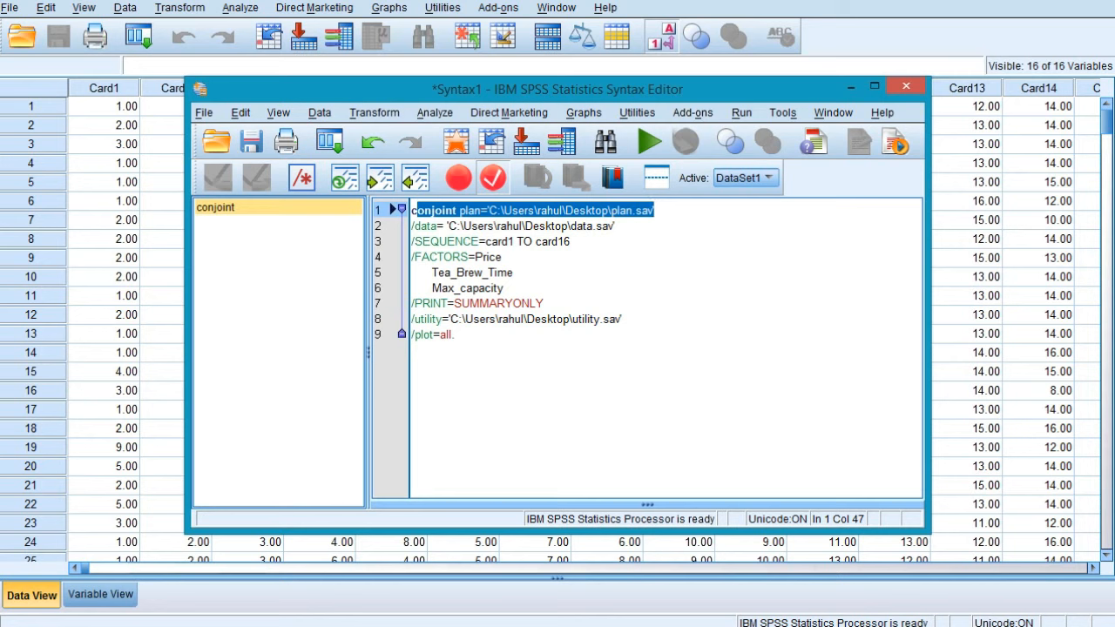
click(497, 225)
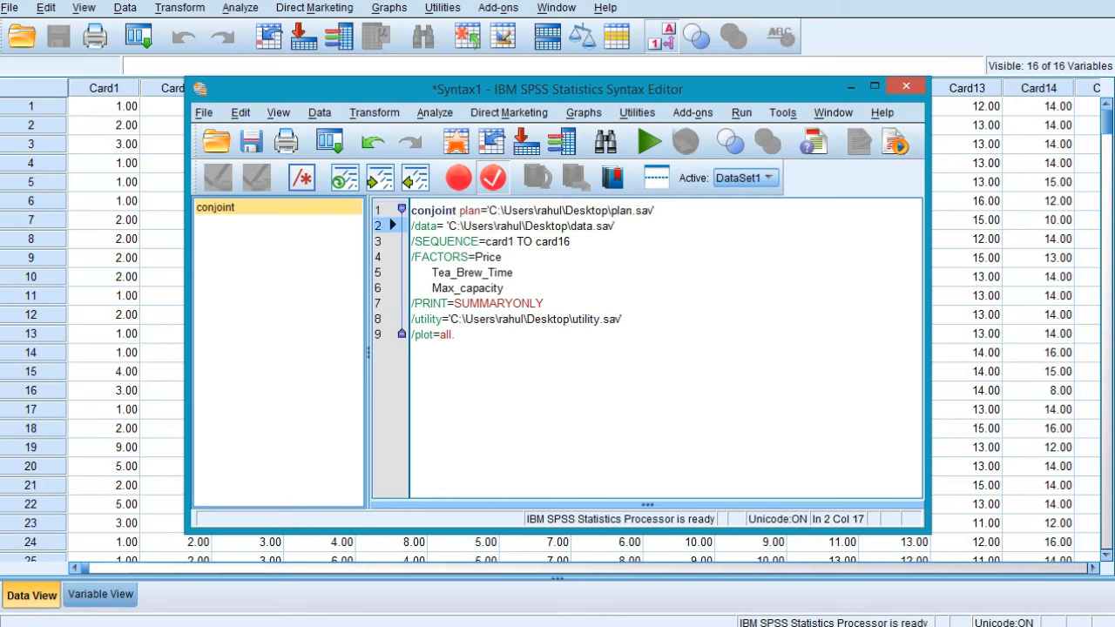
click(592, 210)
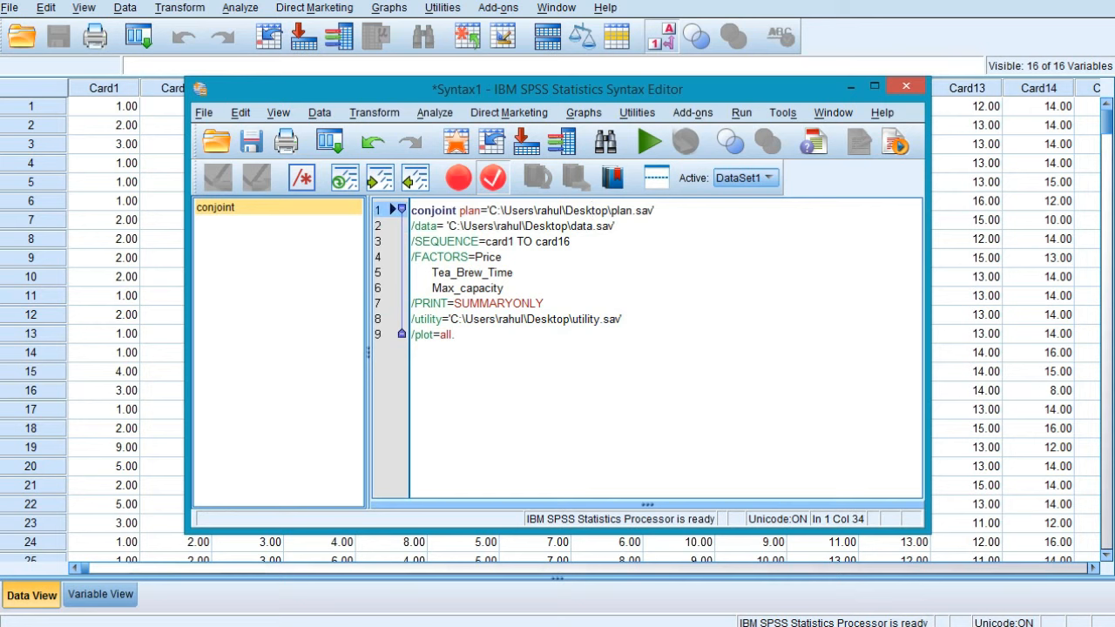
drag(540, 210, 654, 210)
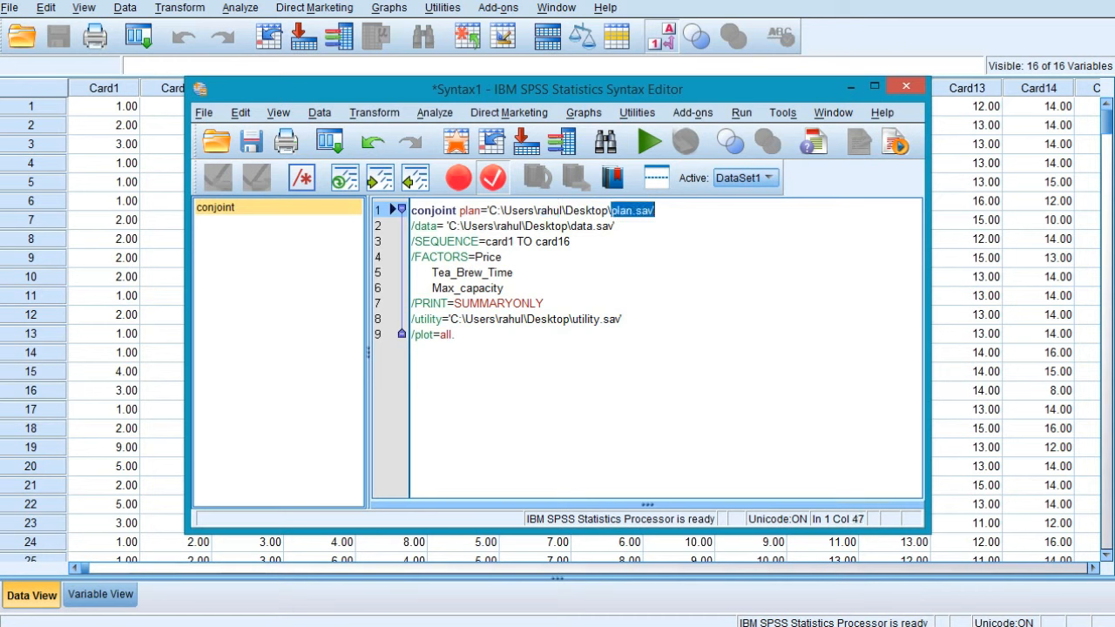
click(570, 241)
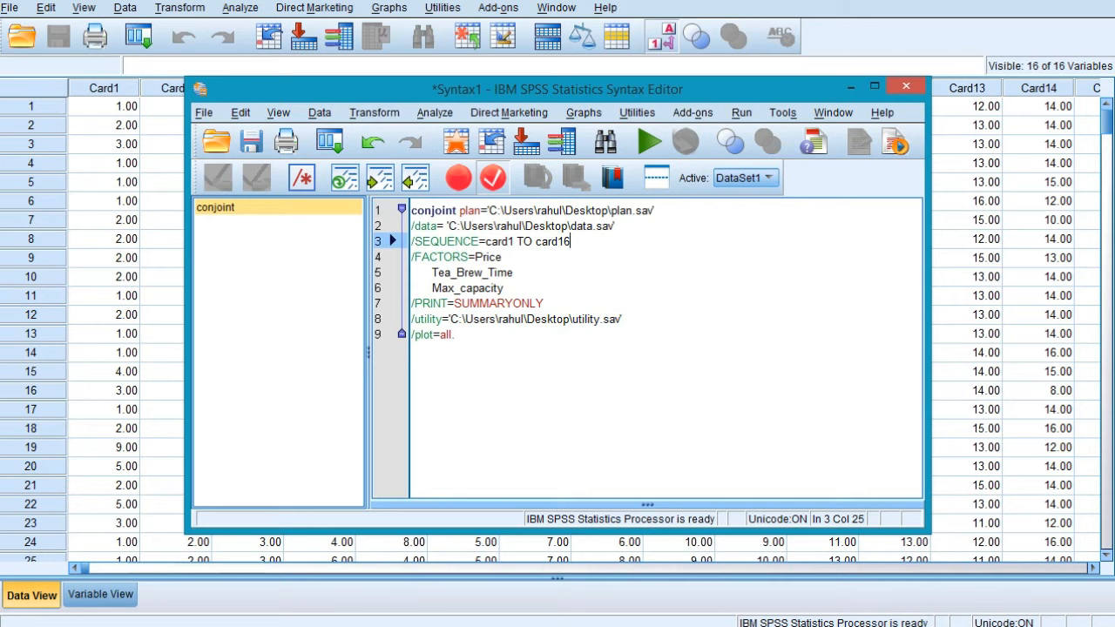
drag(489, 210, 615, 226)
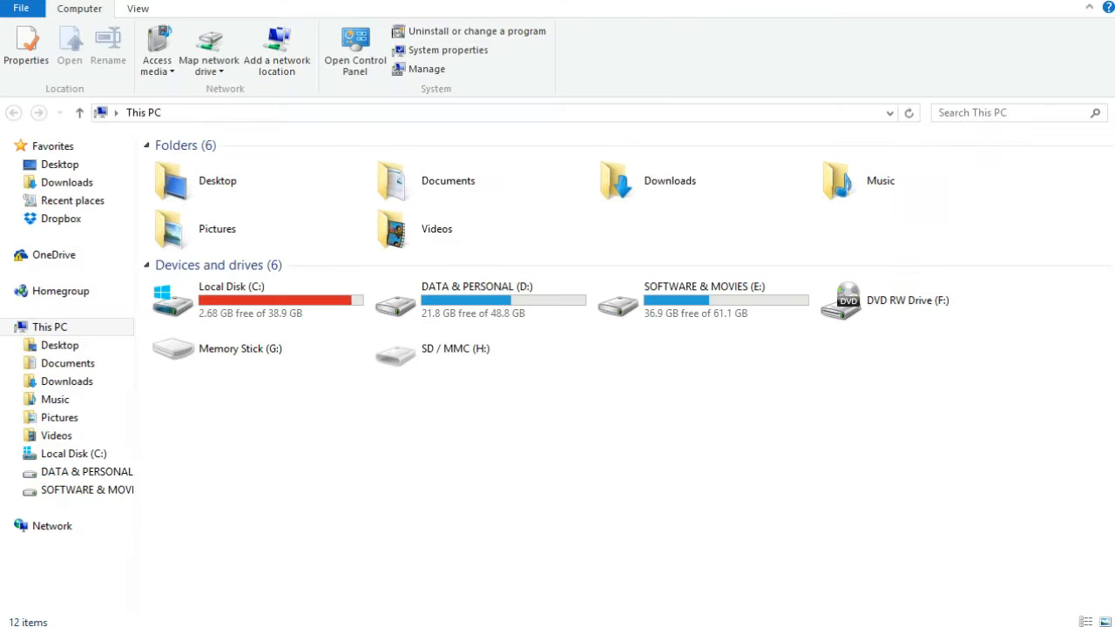
In File Explorer, trace the Plan file's path from Local Disk (C:) through Users and the user's own folder to Desktop.
double_click(258, 300)
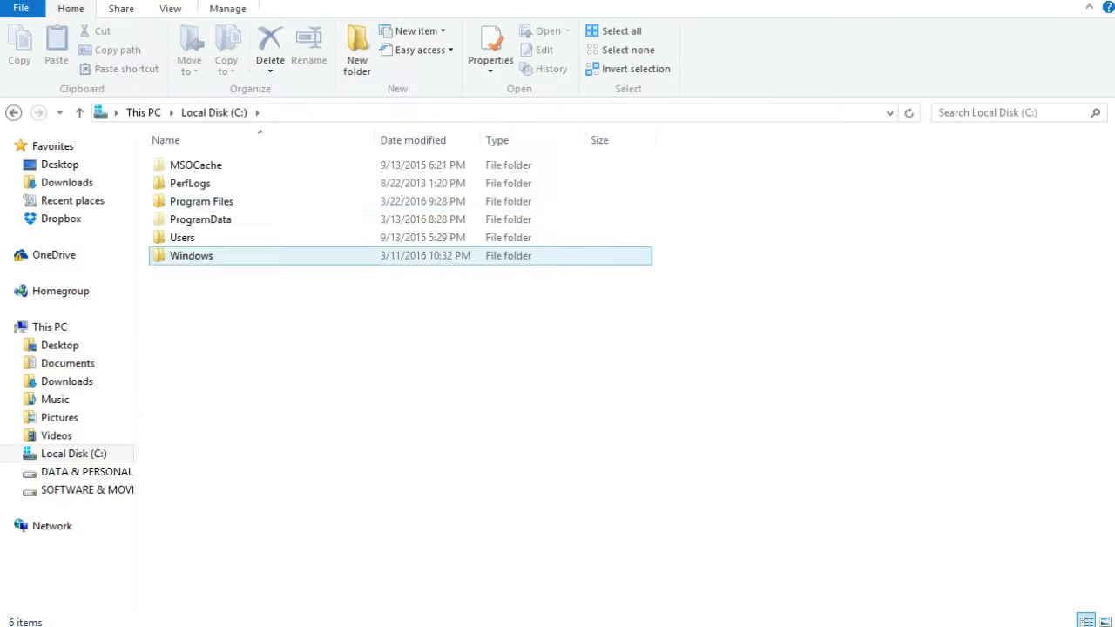
double_click(183, 237)
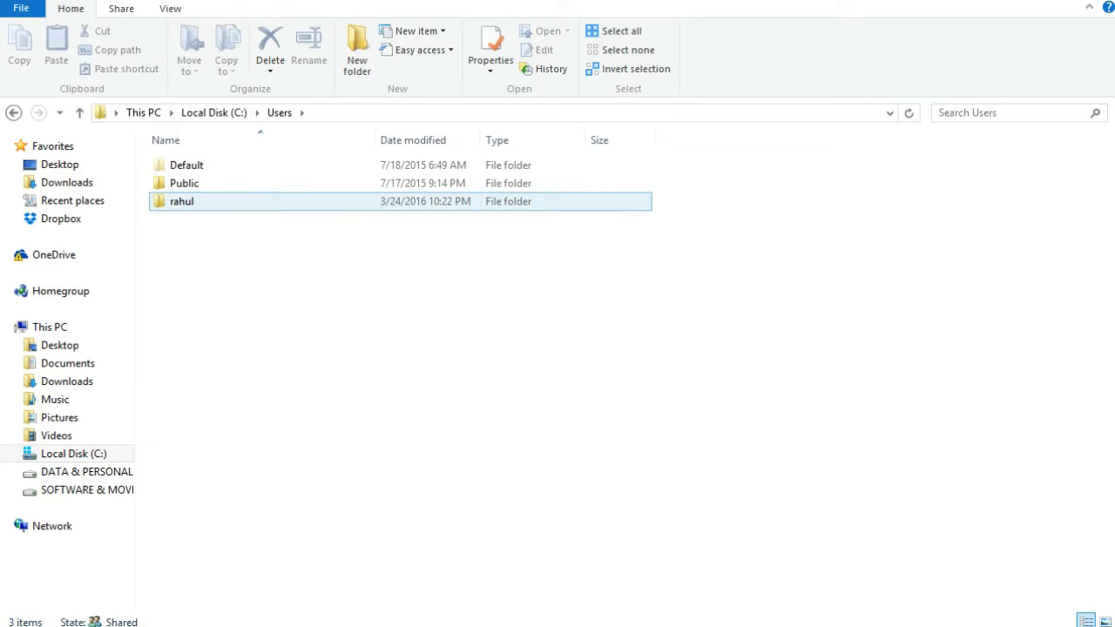
double_click(182, 201)
double_click(188, 220)
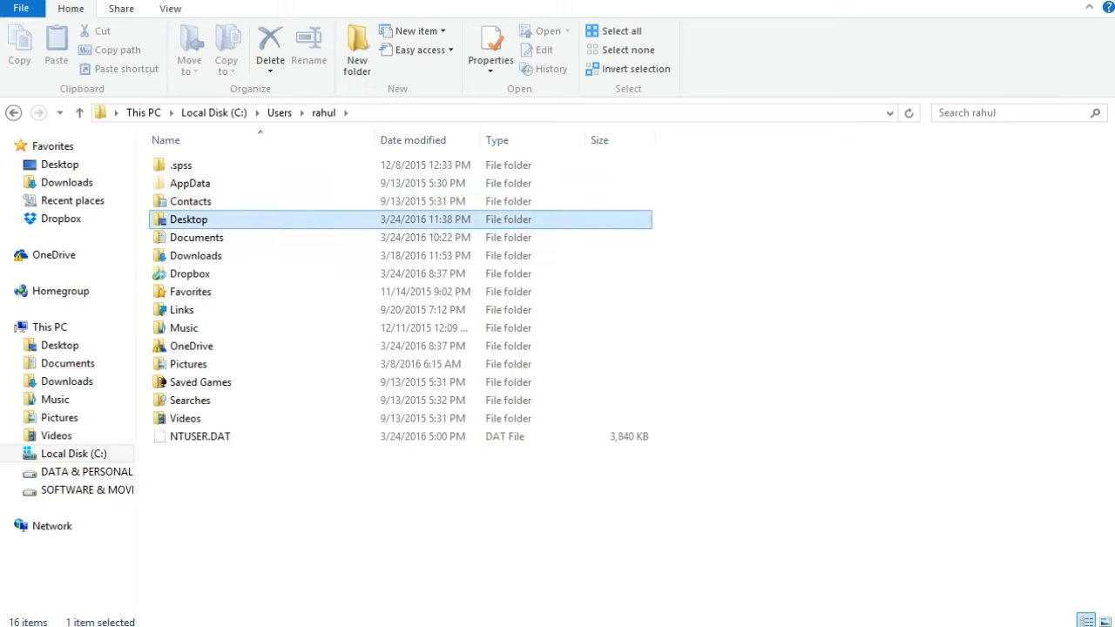
click(188, 219)
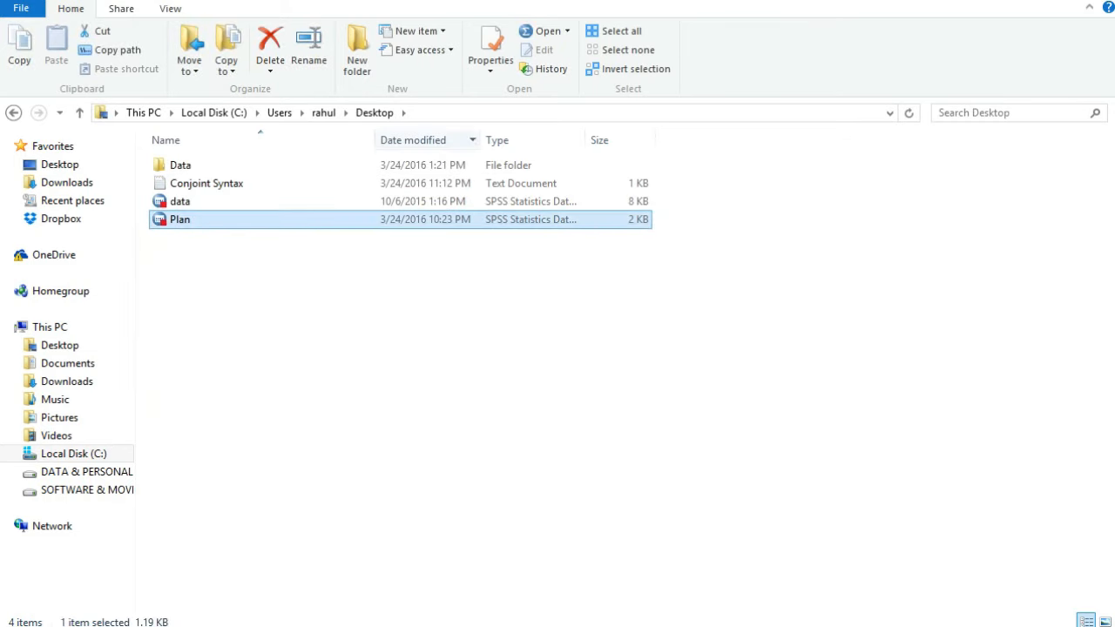
Copy the Desktop folder's full path in File Explorer and append \plan.sav to it to form the Plan file's path.
click(522, 113)
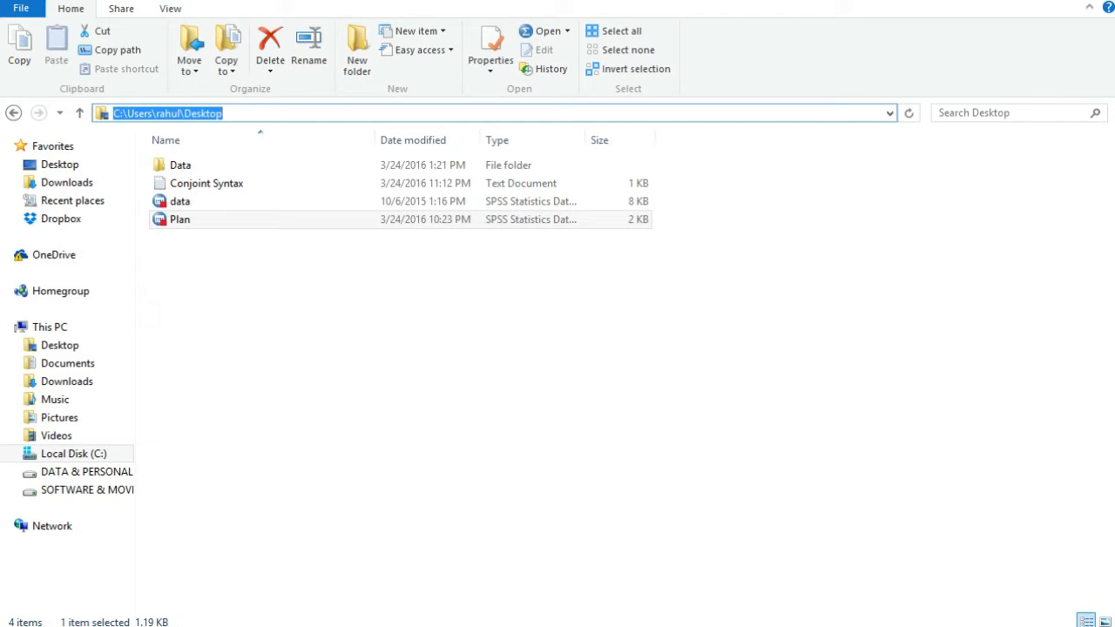
right_click(203, 115)
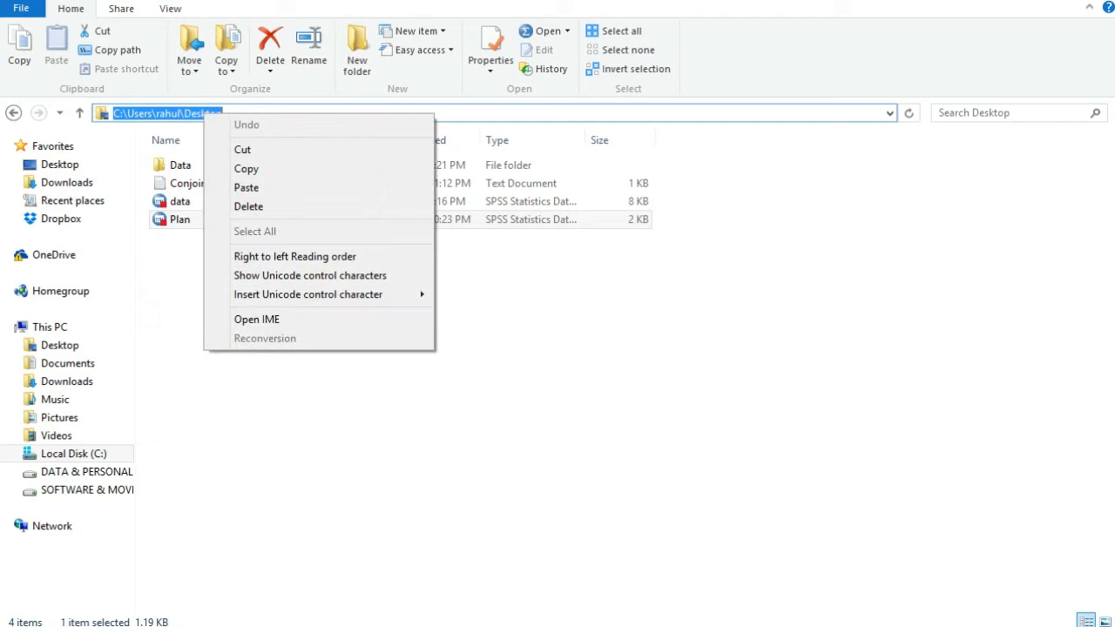
click(246, 168)
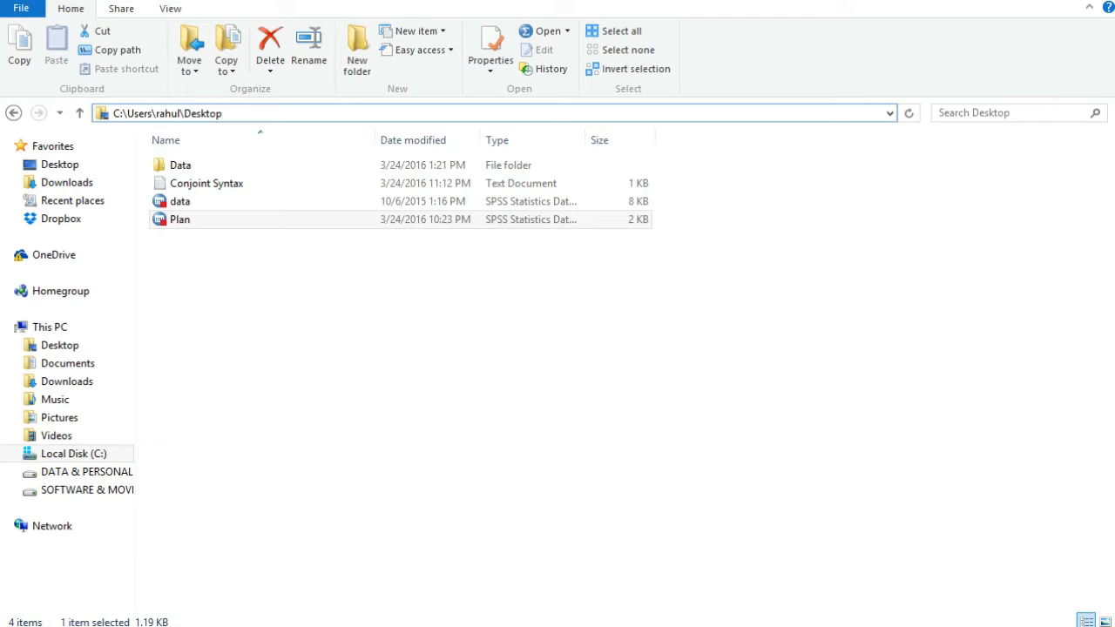
text(\plan.sav)
key(ctrl+a)
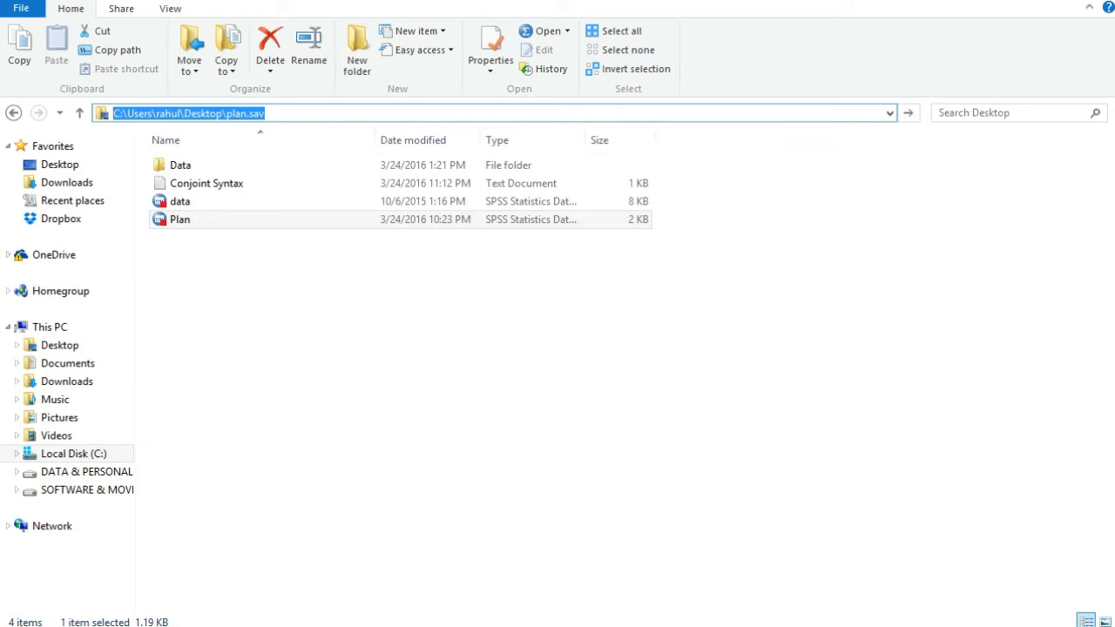
Switch back to the SPSS Syntax Editor and review the plan path, the data path and the card sequence line.
key(alt+Tab)
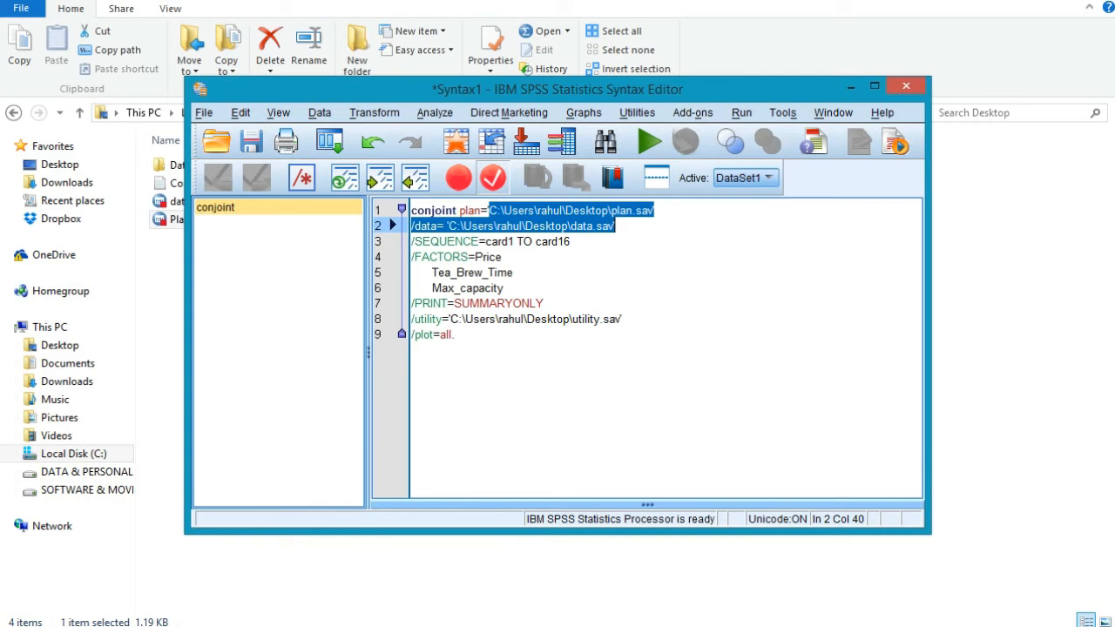
click(655, 210)
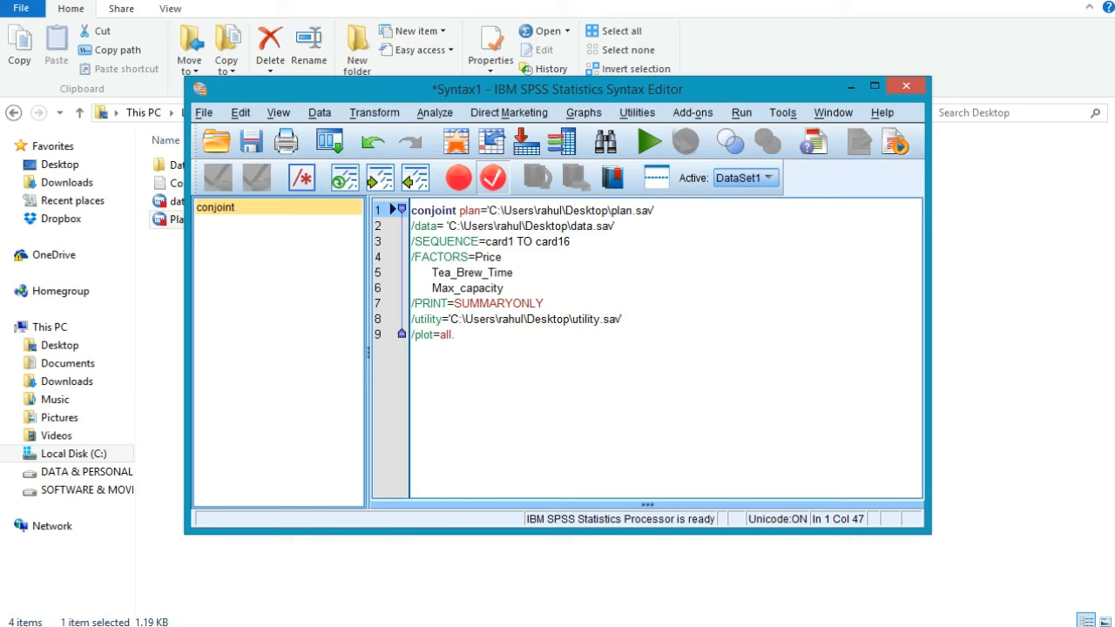
drag(570, 241, 444, 226)
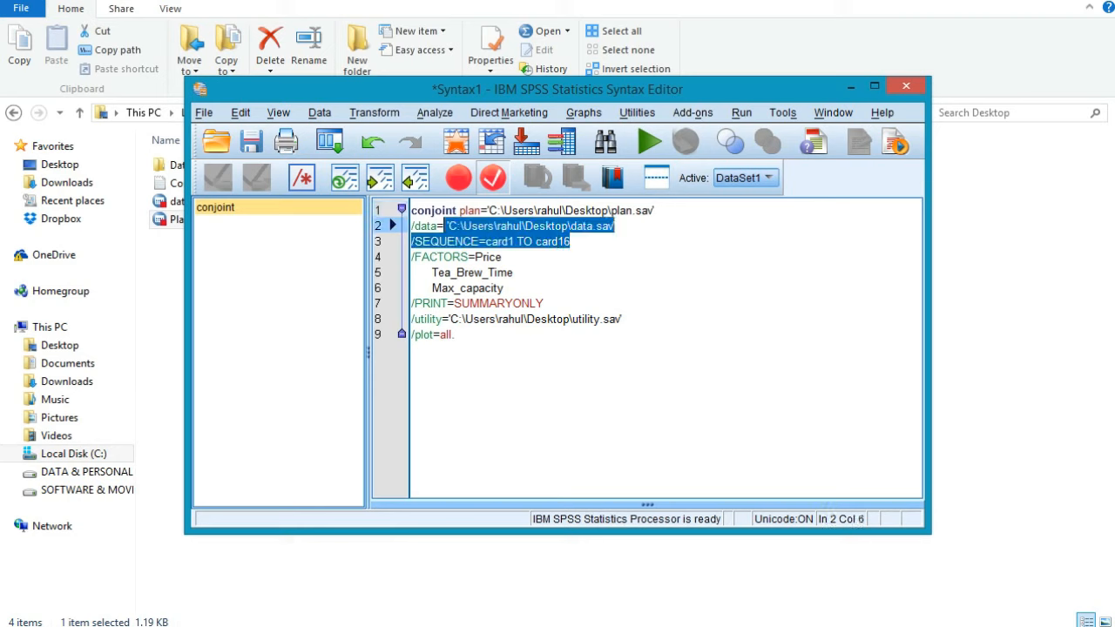
click(444, 225)
drag(614, 226, 411, 225)
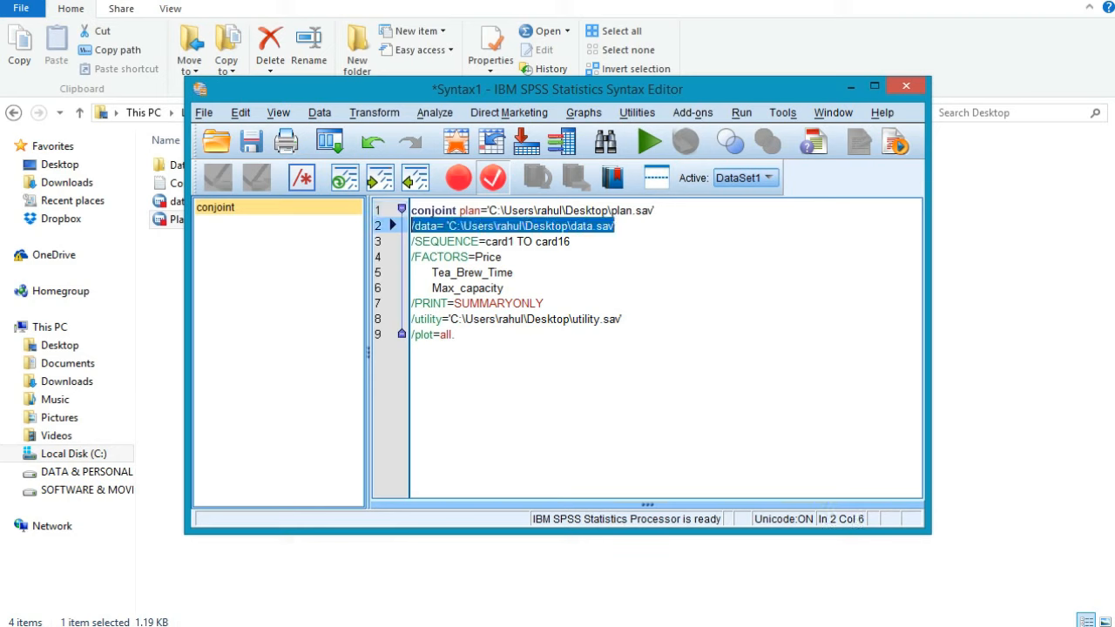
drag(570, 242, 411, 242)
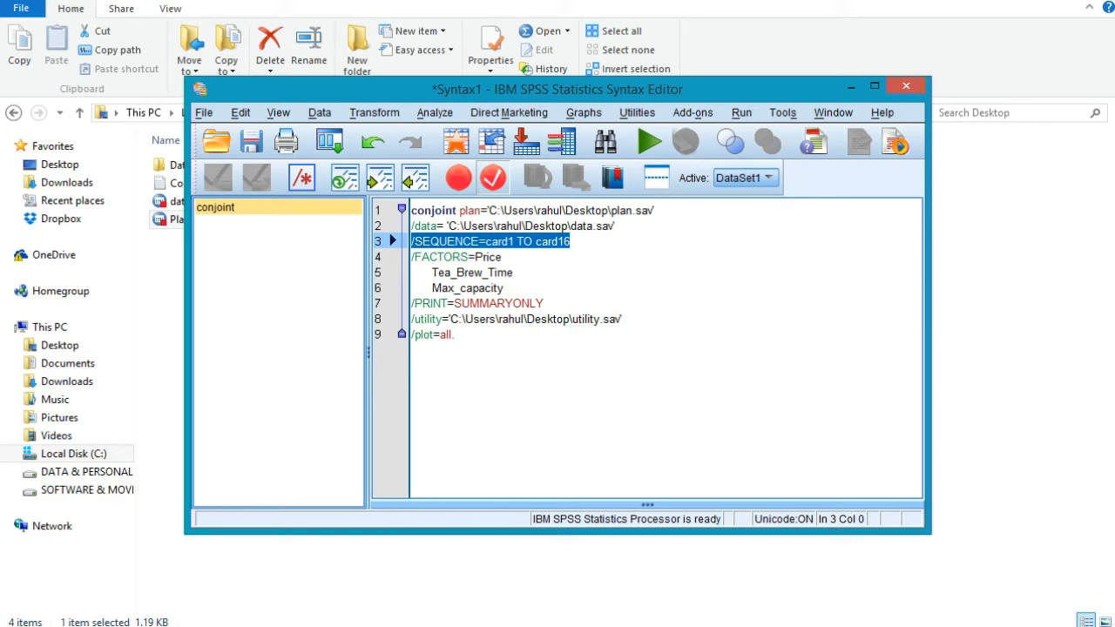
Run the entire conjoint command, from the plan line through the plot=all line.
drag(453, 335, 411, 210)
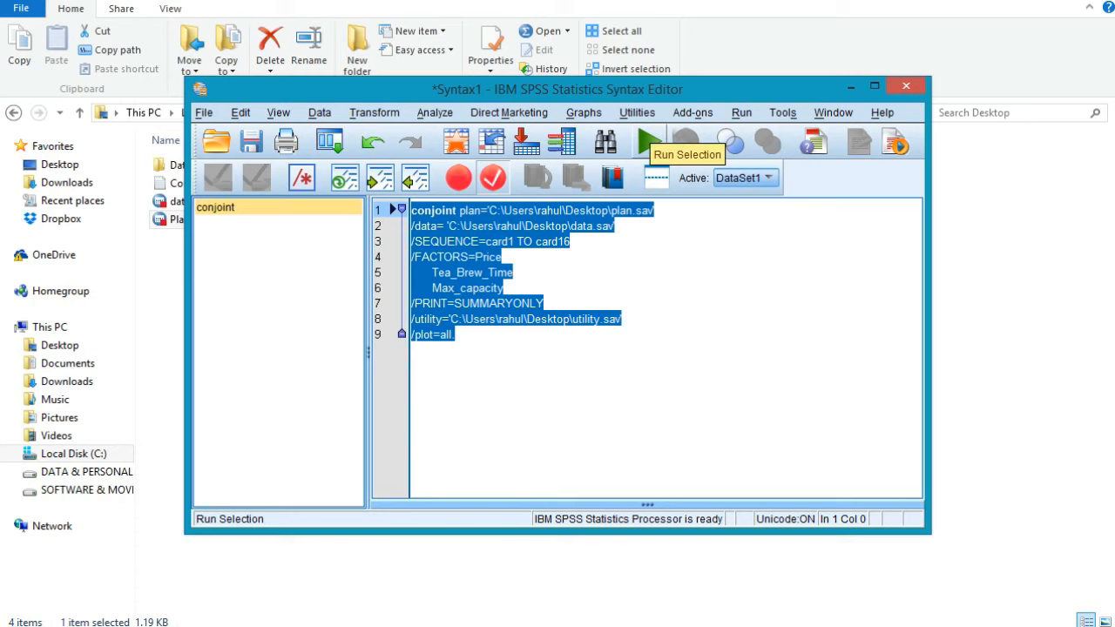
click(648, 142)
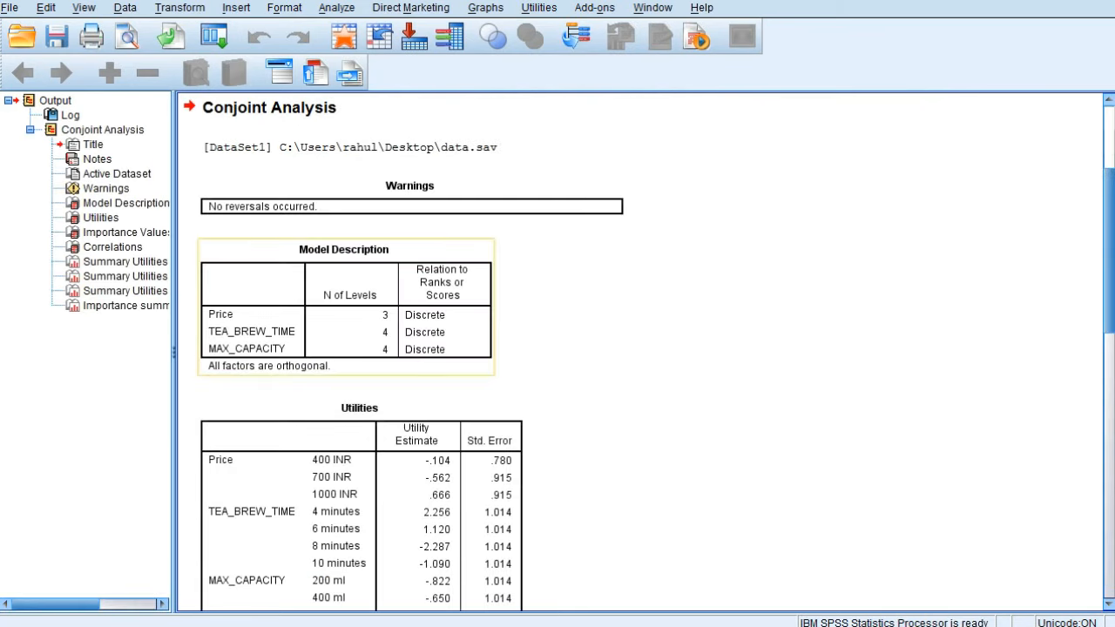
Examine the Model Description, Utilities, Importance Values and Correlations tables in the conjoint analysis output.
scroll(640, 348, down, 3)
scroll(640, 348, up, 6)
scroll(641, 348, down, 2)
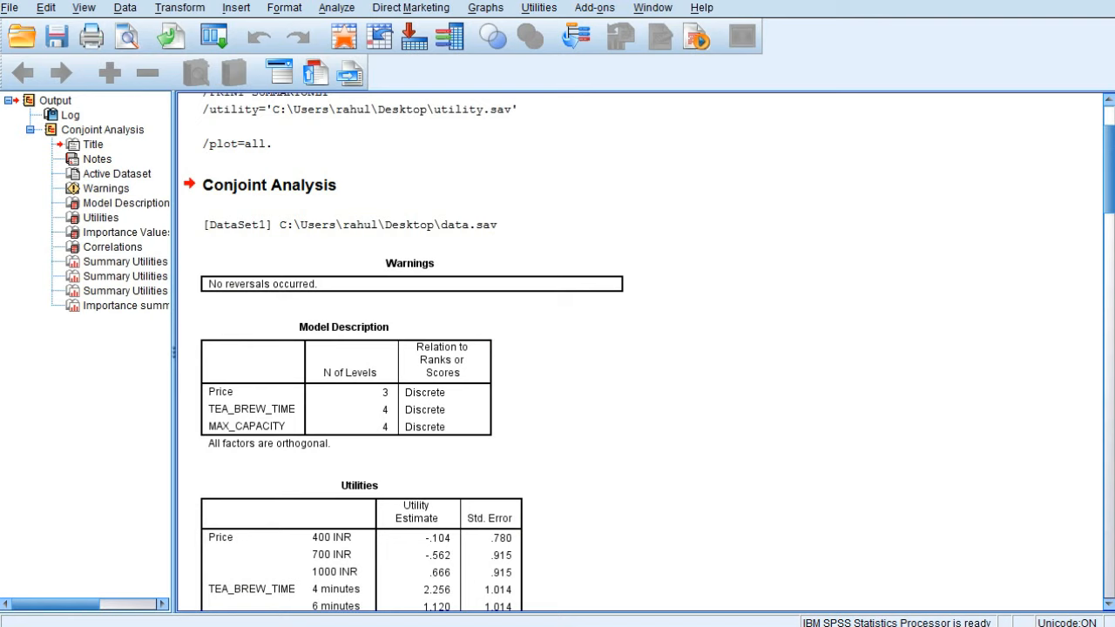
scroll(644, 349, down, 5)
click(359, 401)
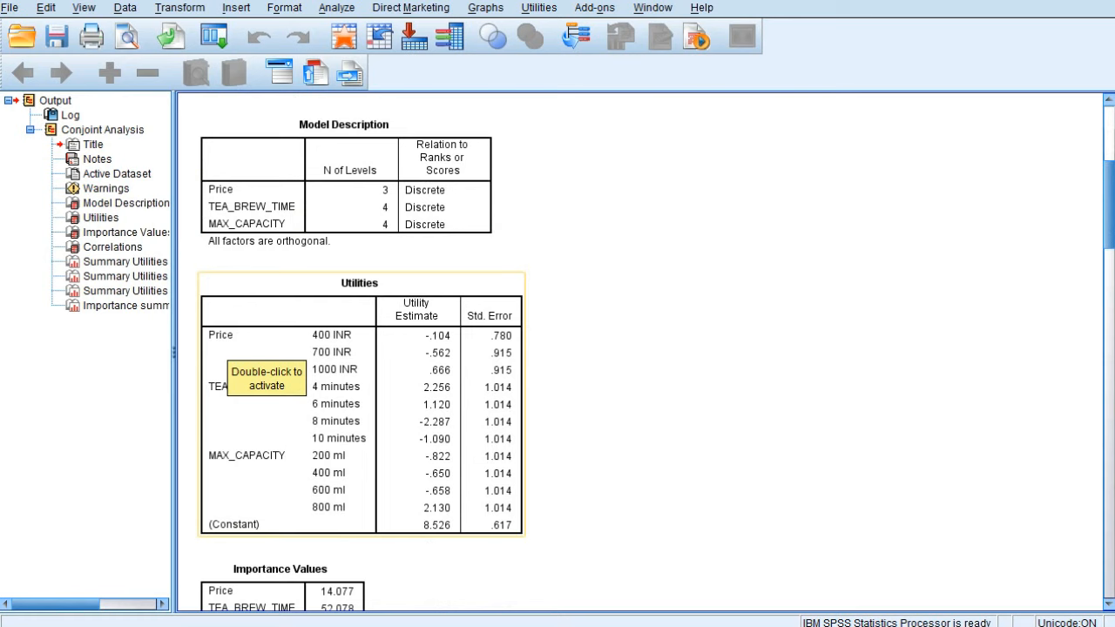
click(244, 357)
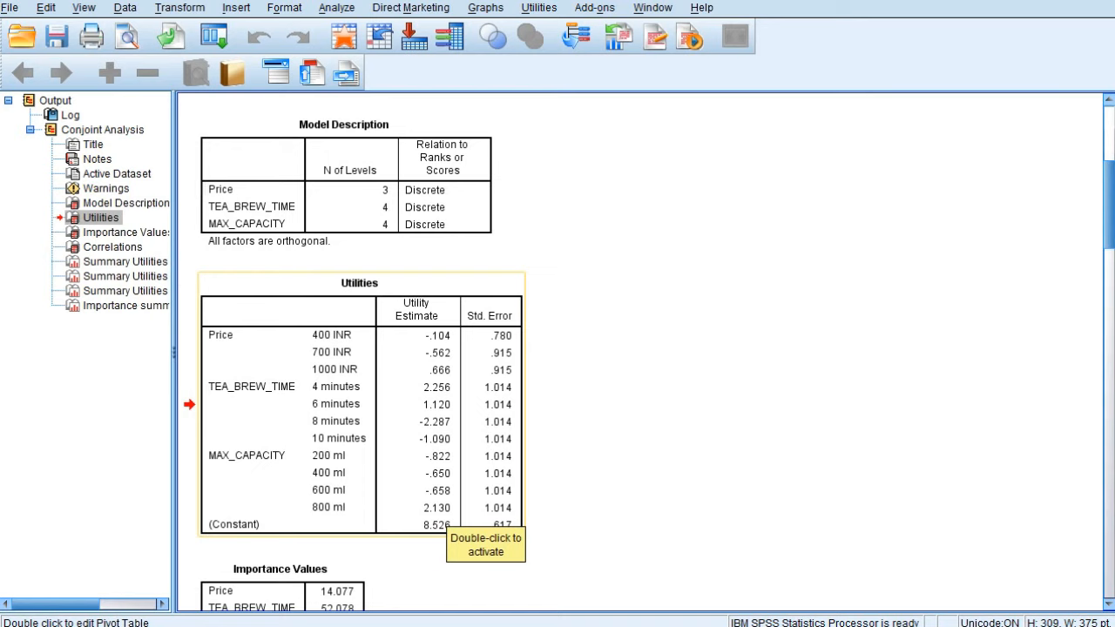
scroll(361, 349, down, 5)
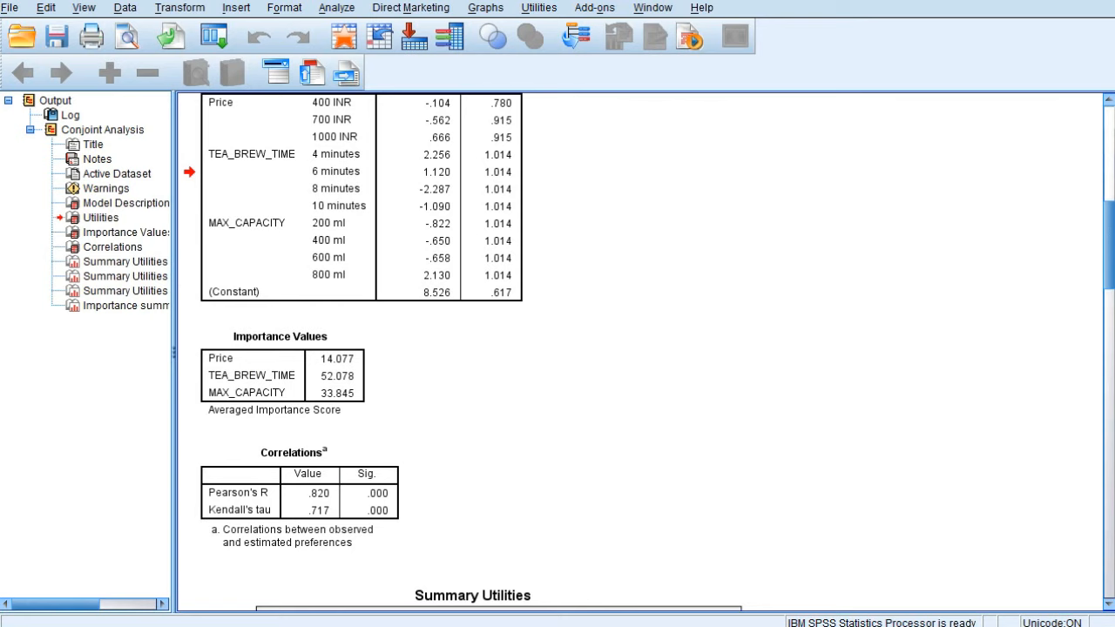
Review the Summary Utilities charts for Price, TEA_BREW_TIME and MAX_CAPACITY, and the Importance summary chart.
scroll(640, 349, down, 10)
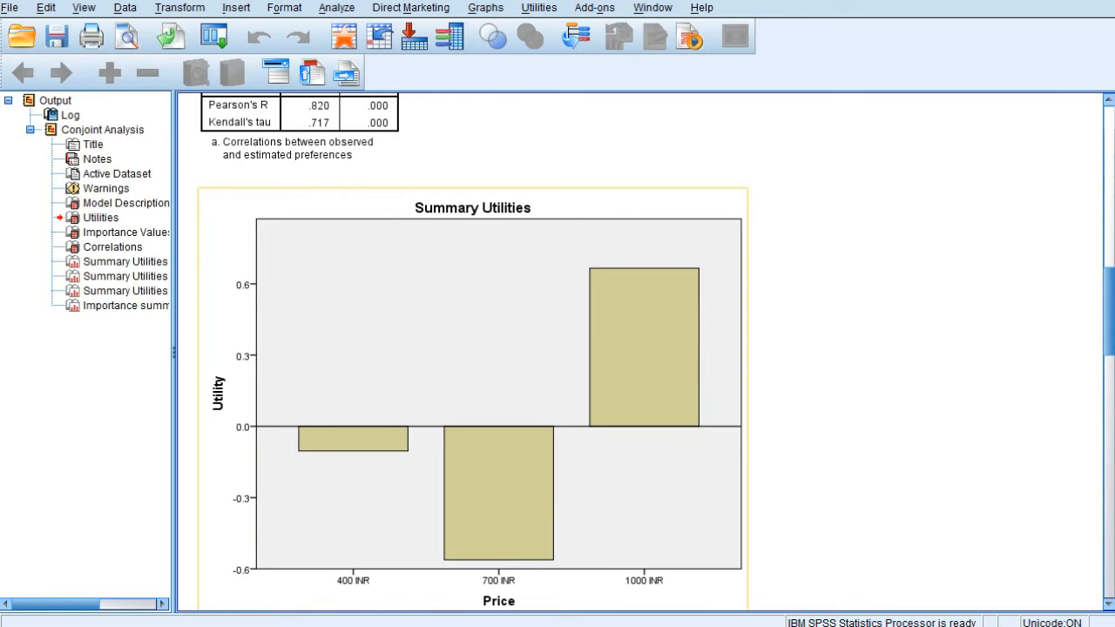
scroll(640, 348, down, 2)
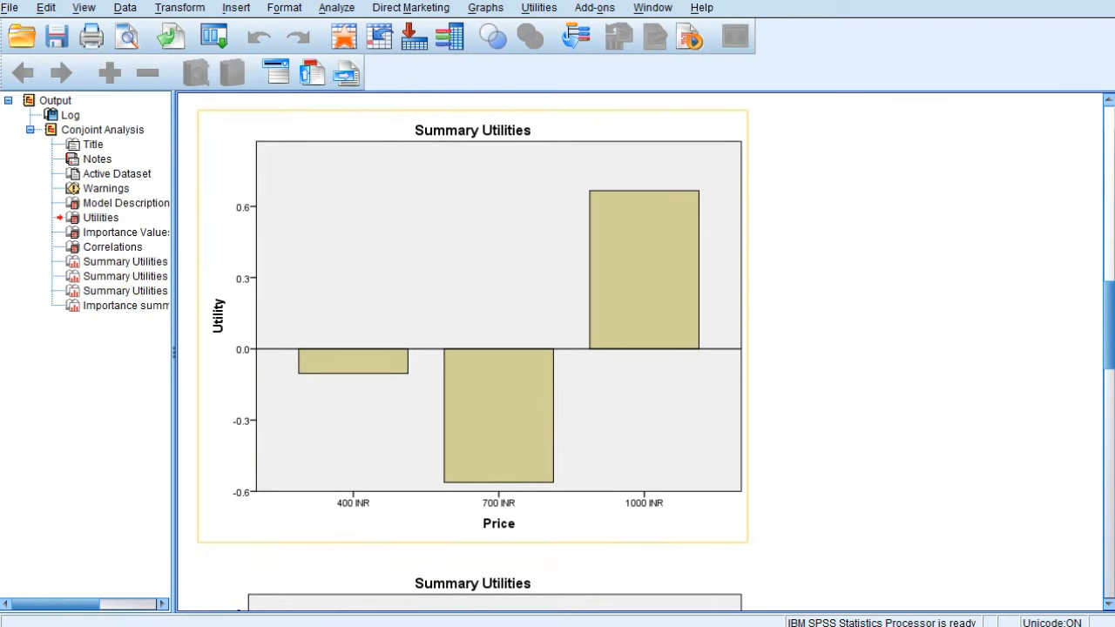
scroll(640, 348, down, 4)
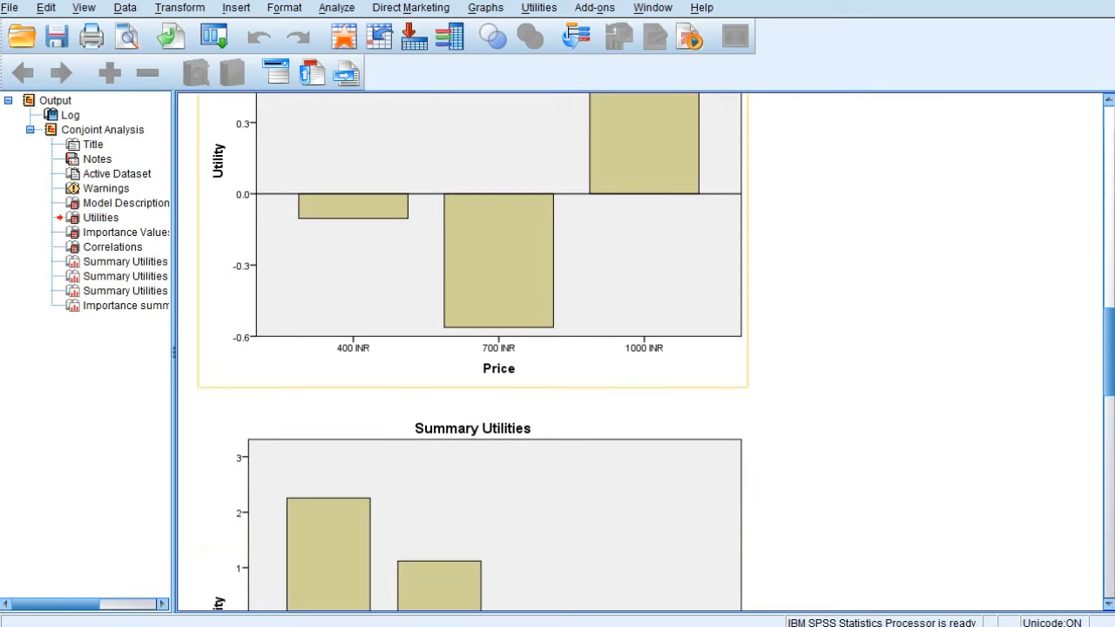
scroll(640, 349, down, 8)
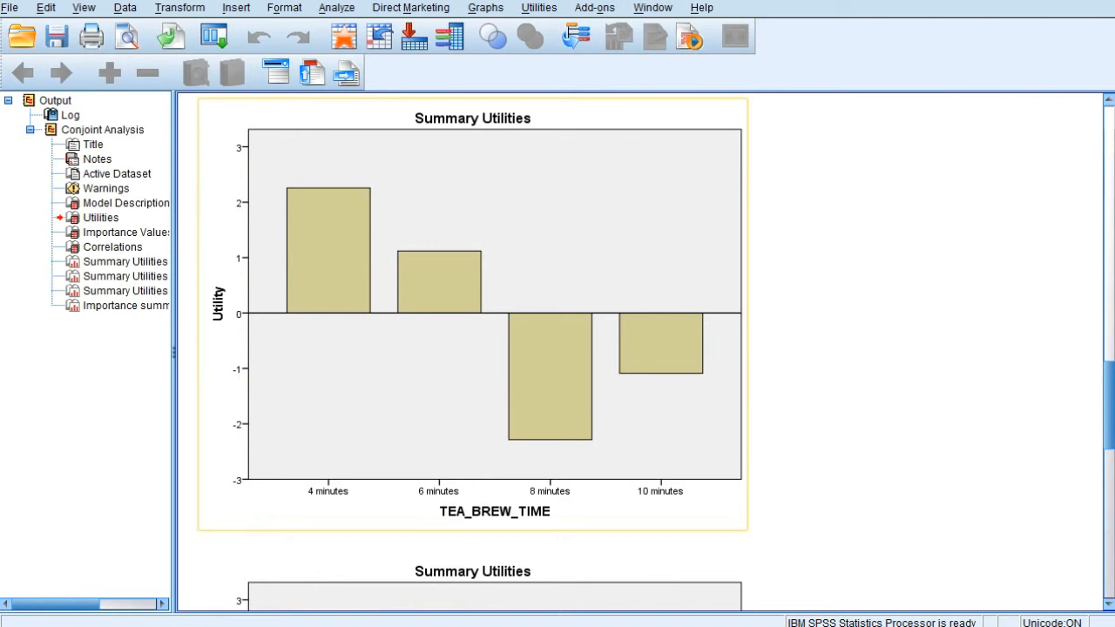
scroll(473, 351, down, 12)
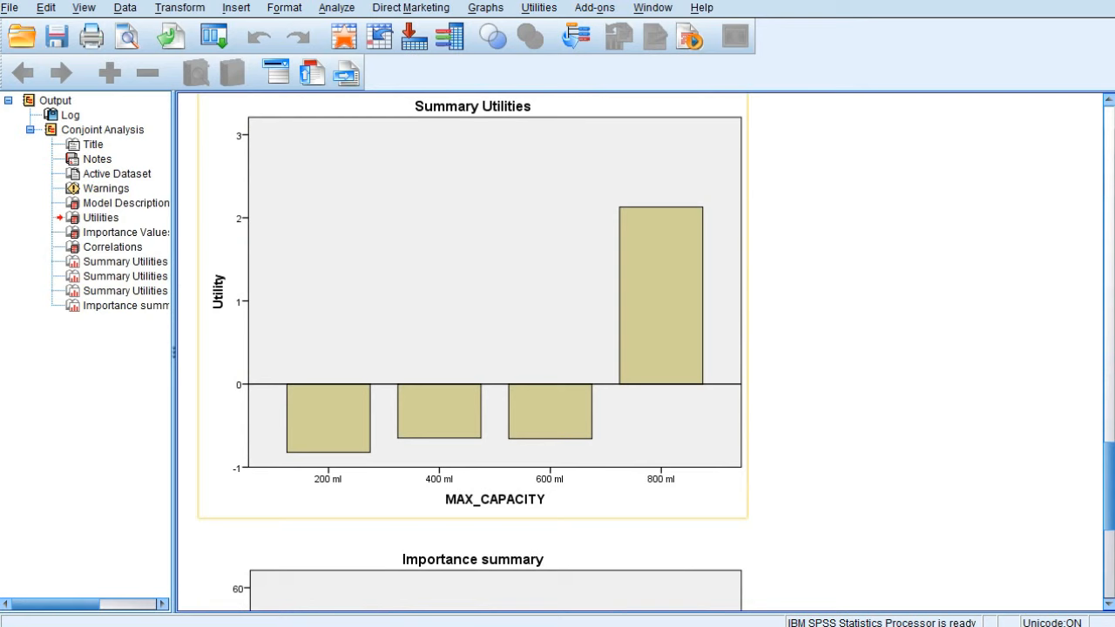
scroll(472, 351, down, 10)
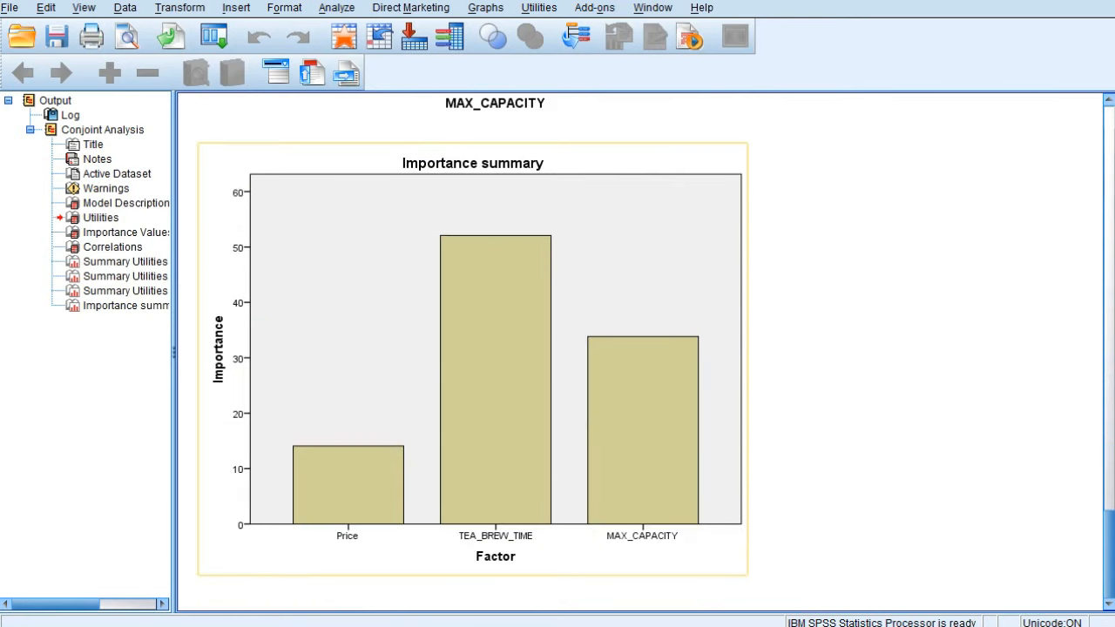